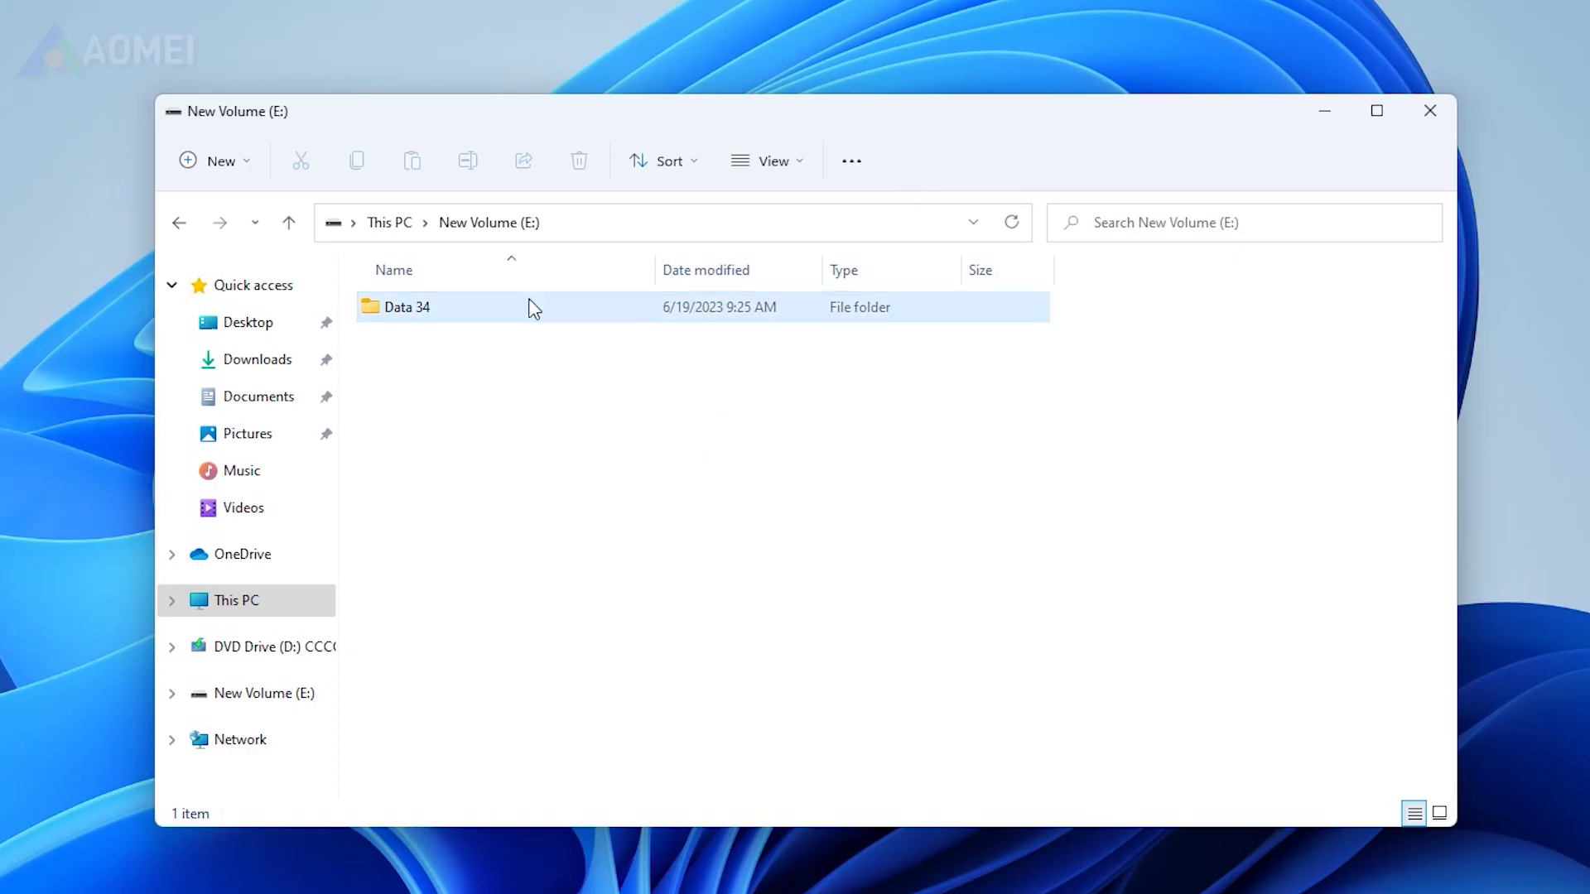
Bring up the Properties window for the Data 34 folder on New Volume (E:)
click(529, 306)
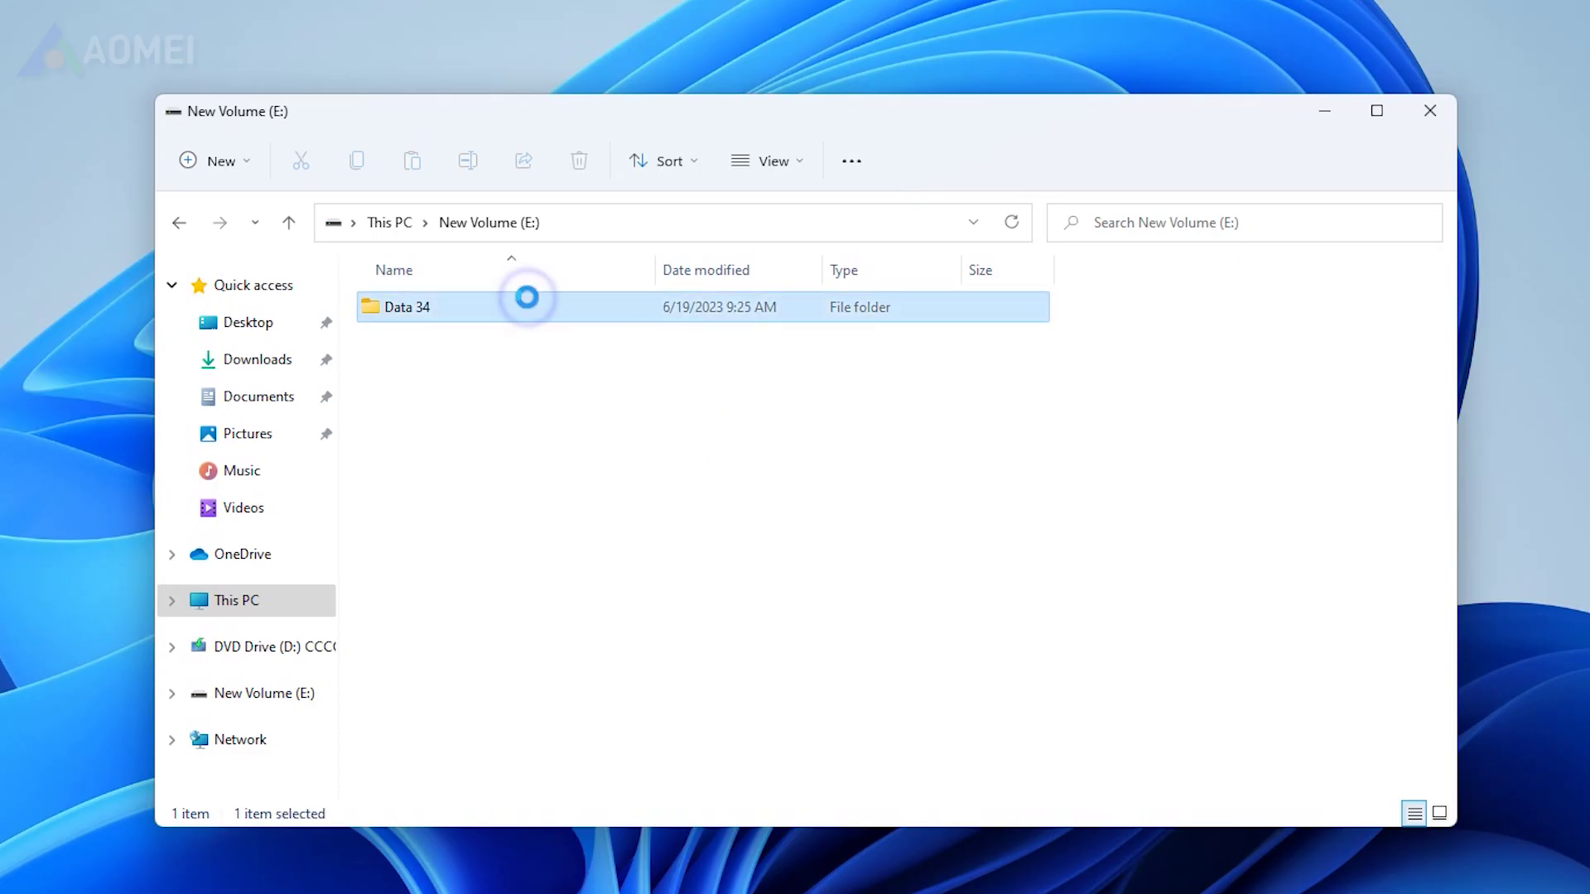
right_click(529, 305)
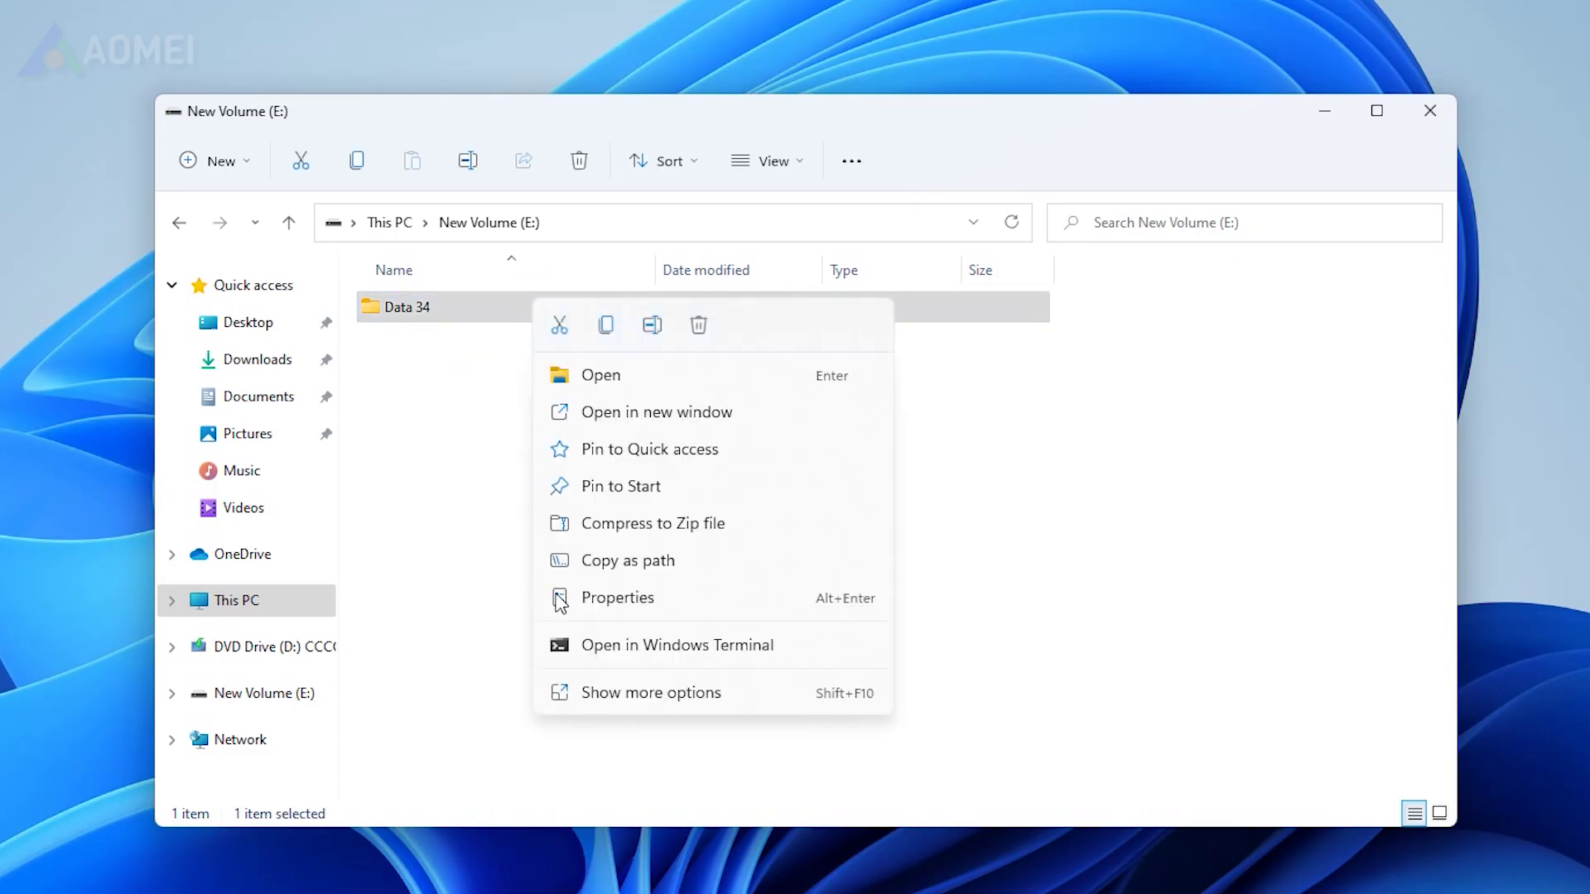
click(745, 598)
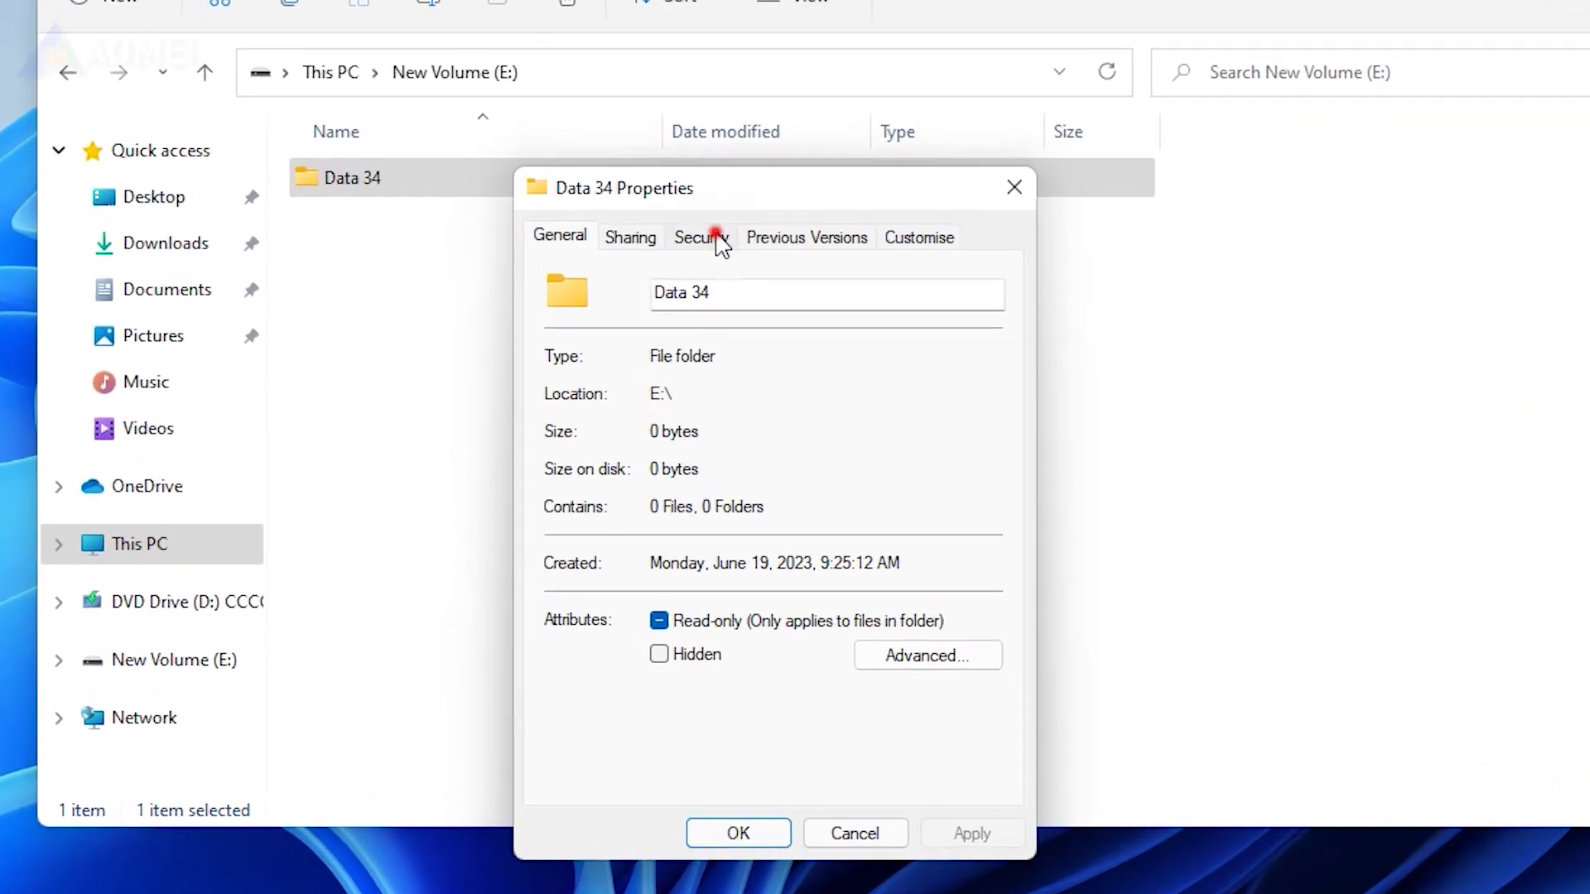
Grant Authenticated Users Allow Full control on Data 34's Security settings and confirm both dialogs
click(687, 353)
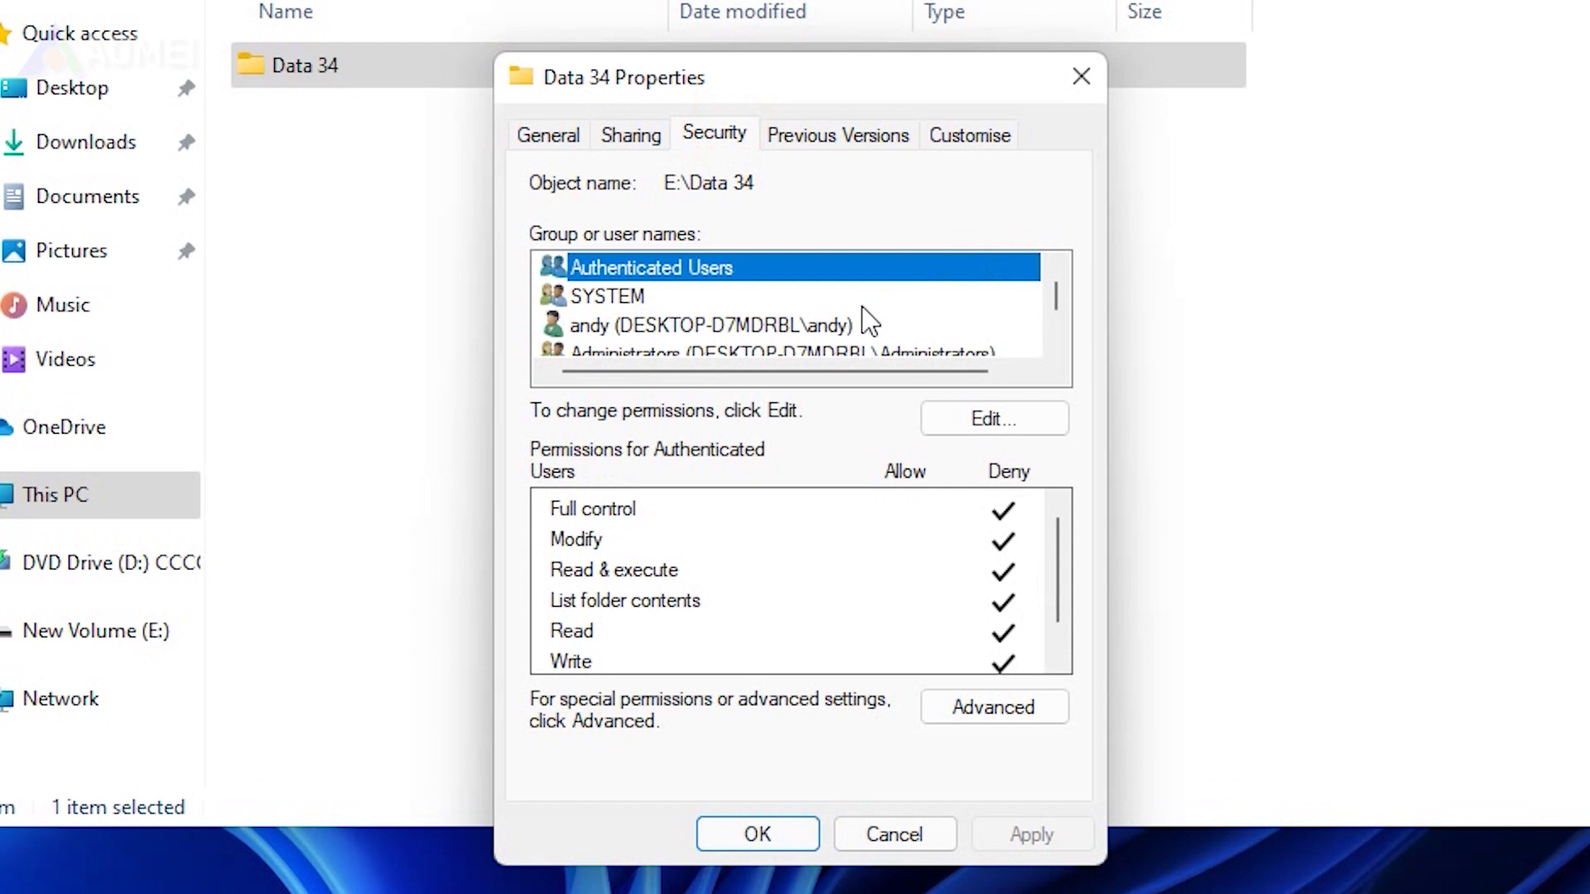
scroll(862, 307, down, 2)
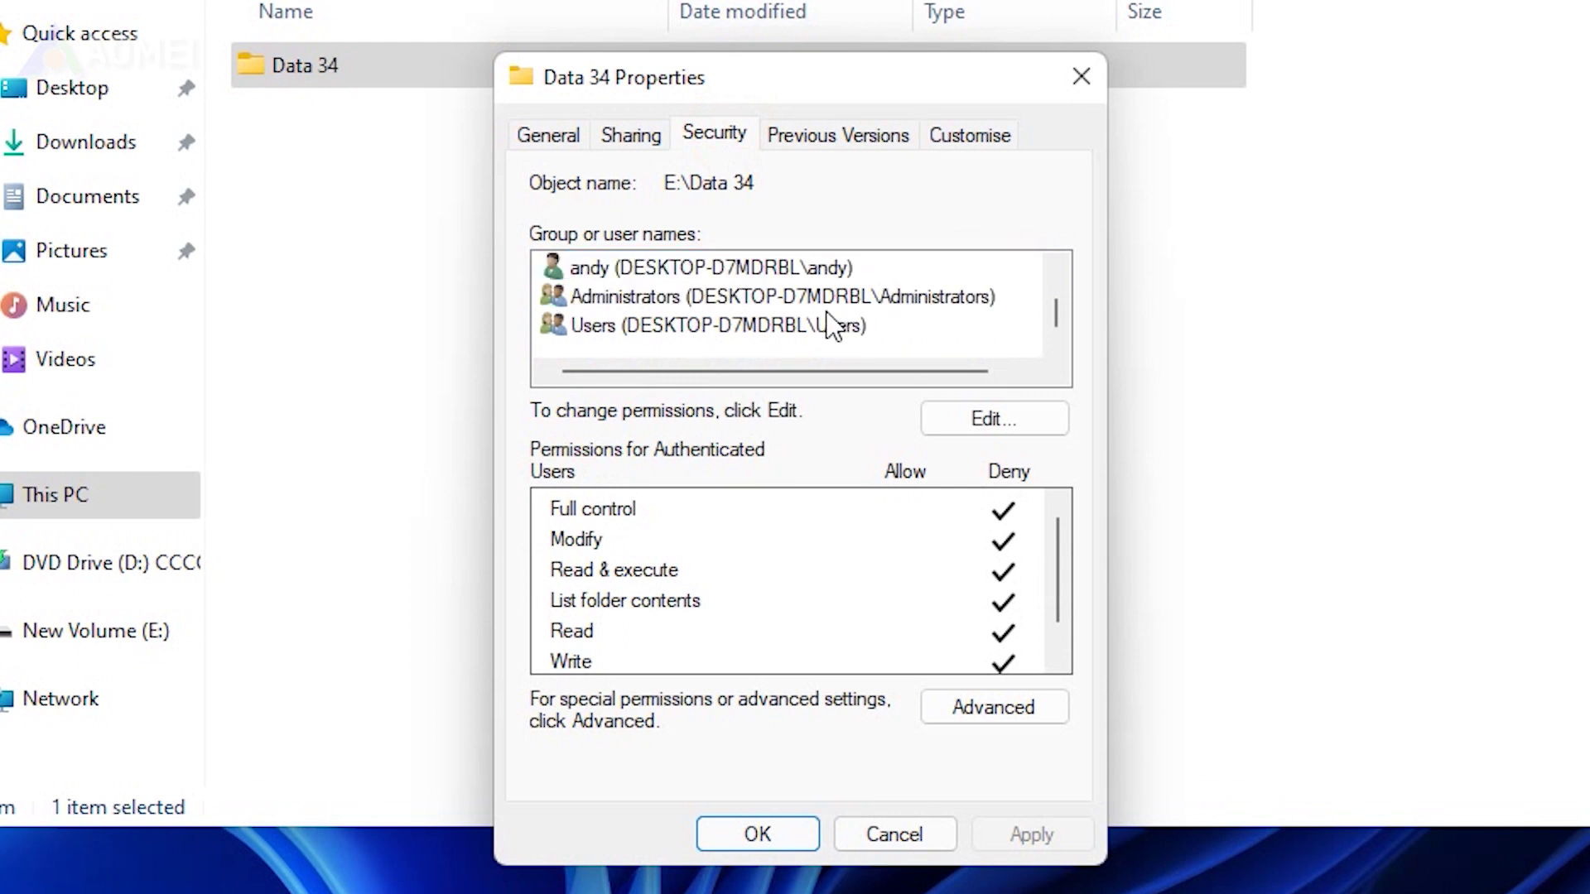
click(655, 298)
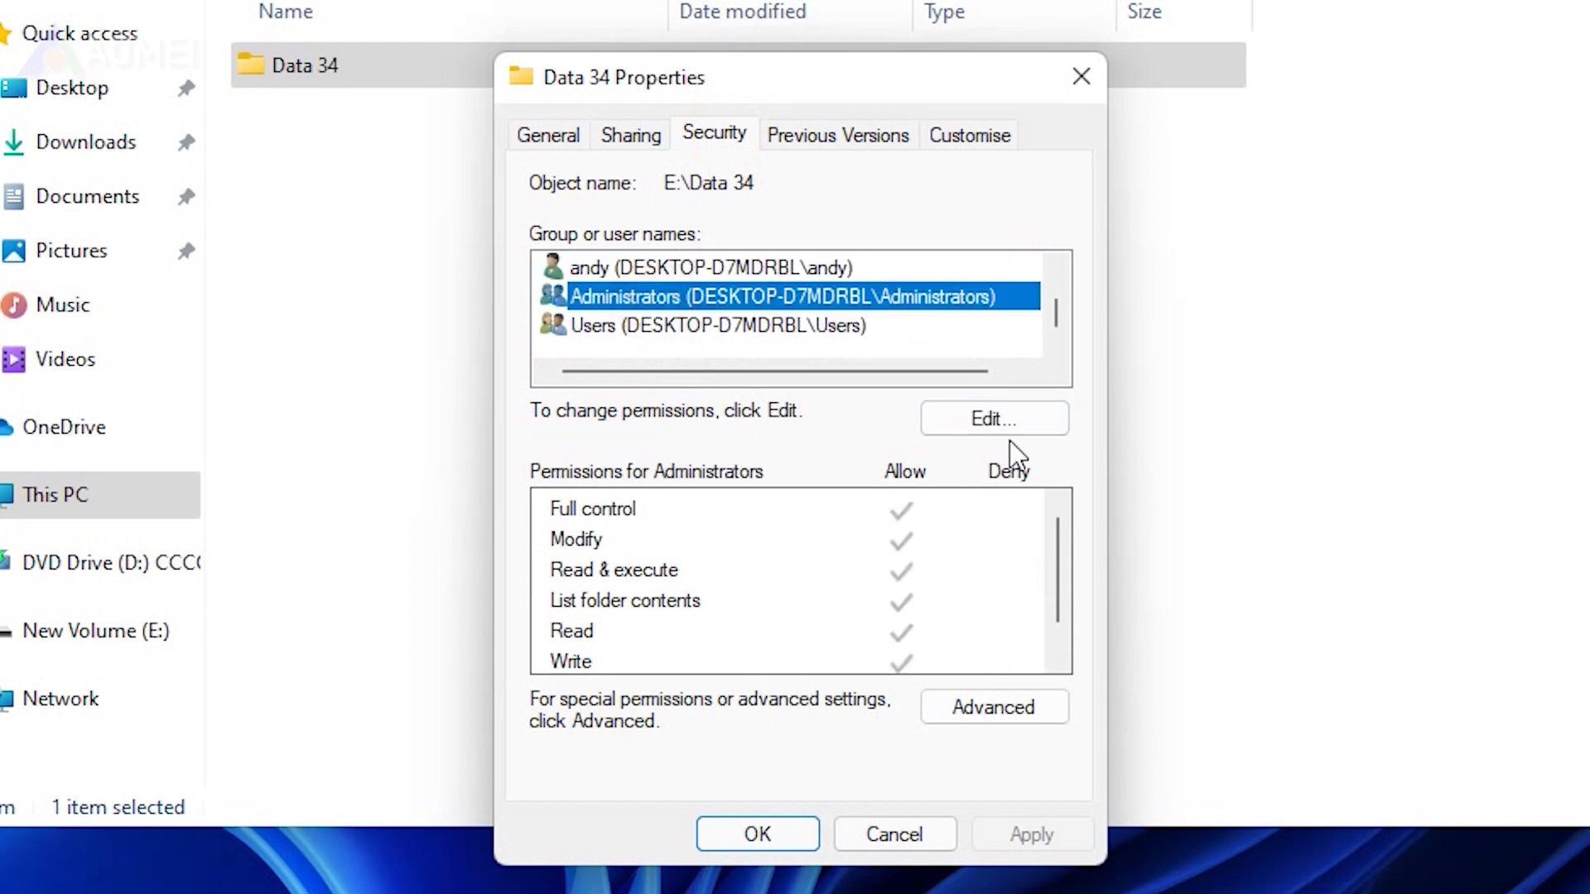
click(1015, 419)
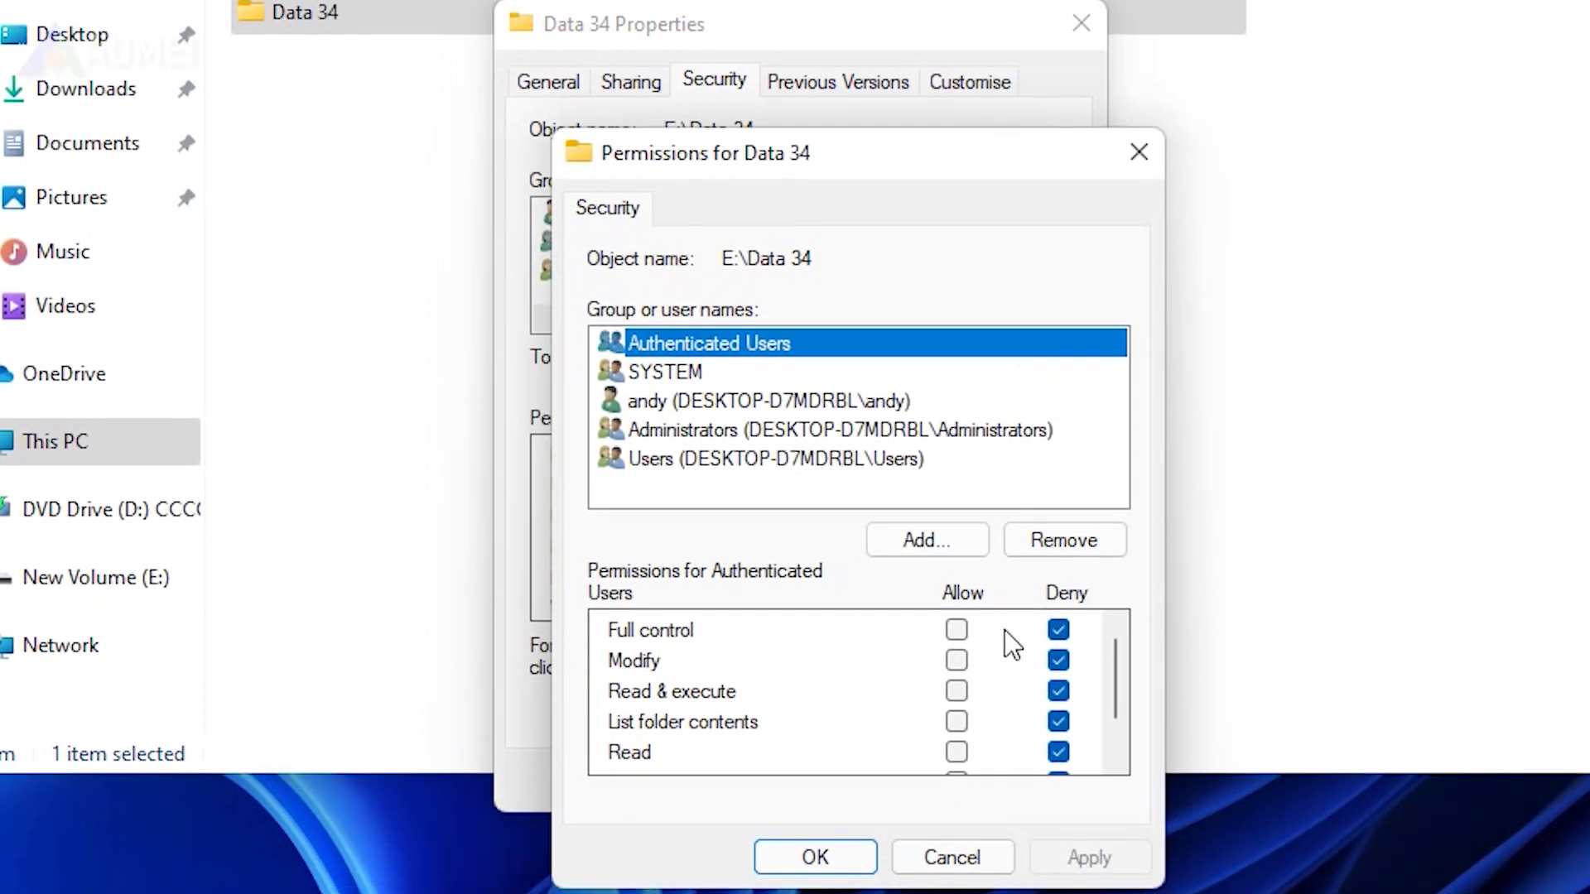
click(956, 672)
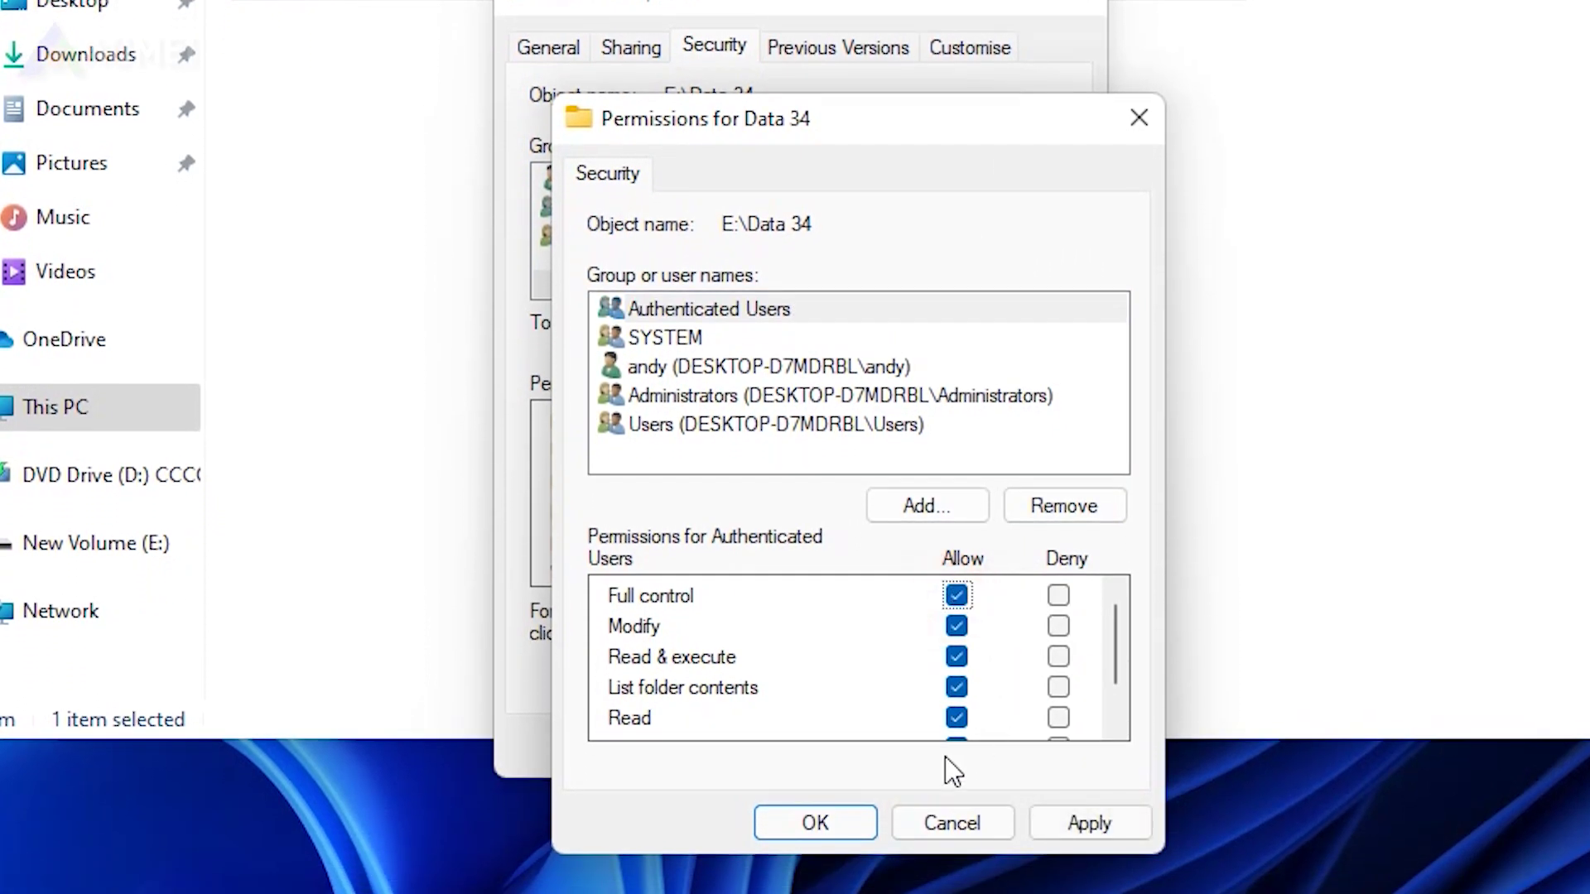
click(845, 815)
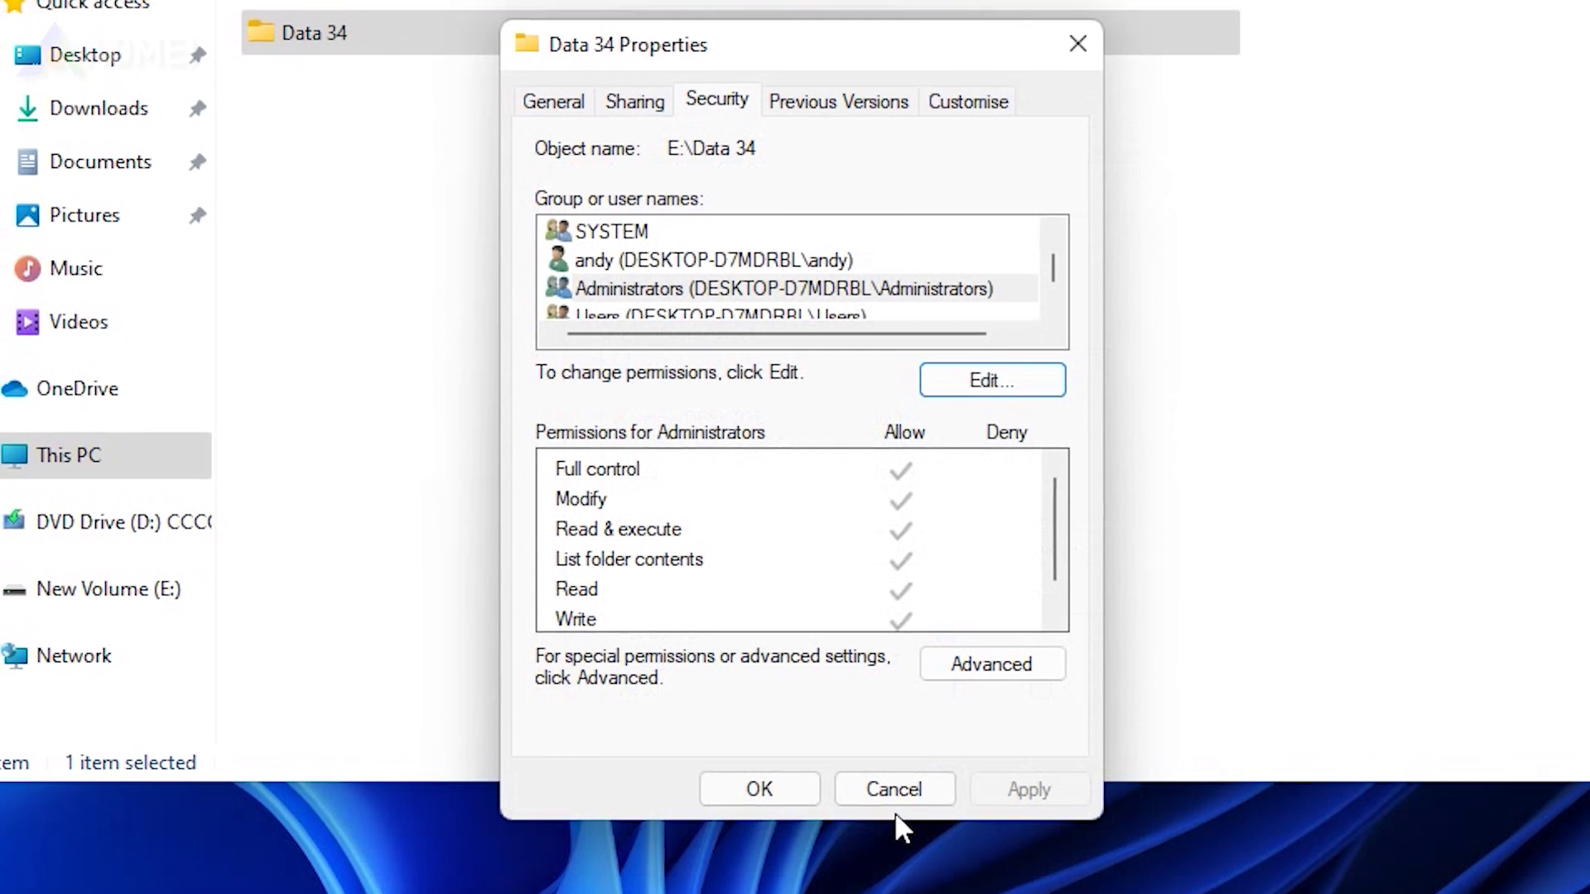
click(802, 880)
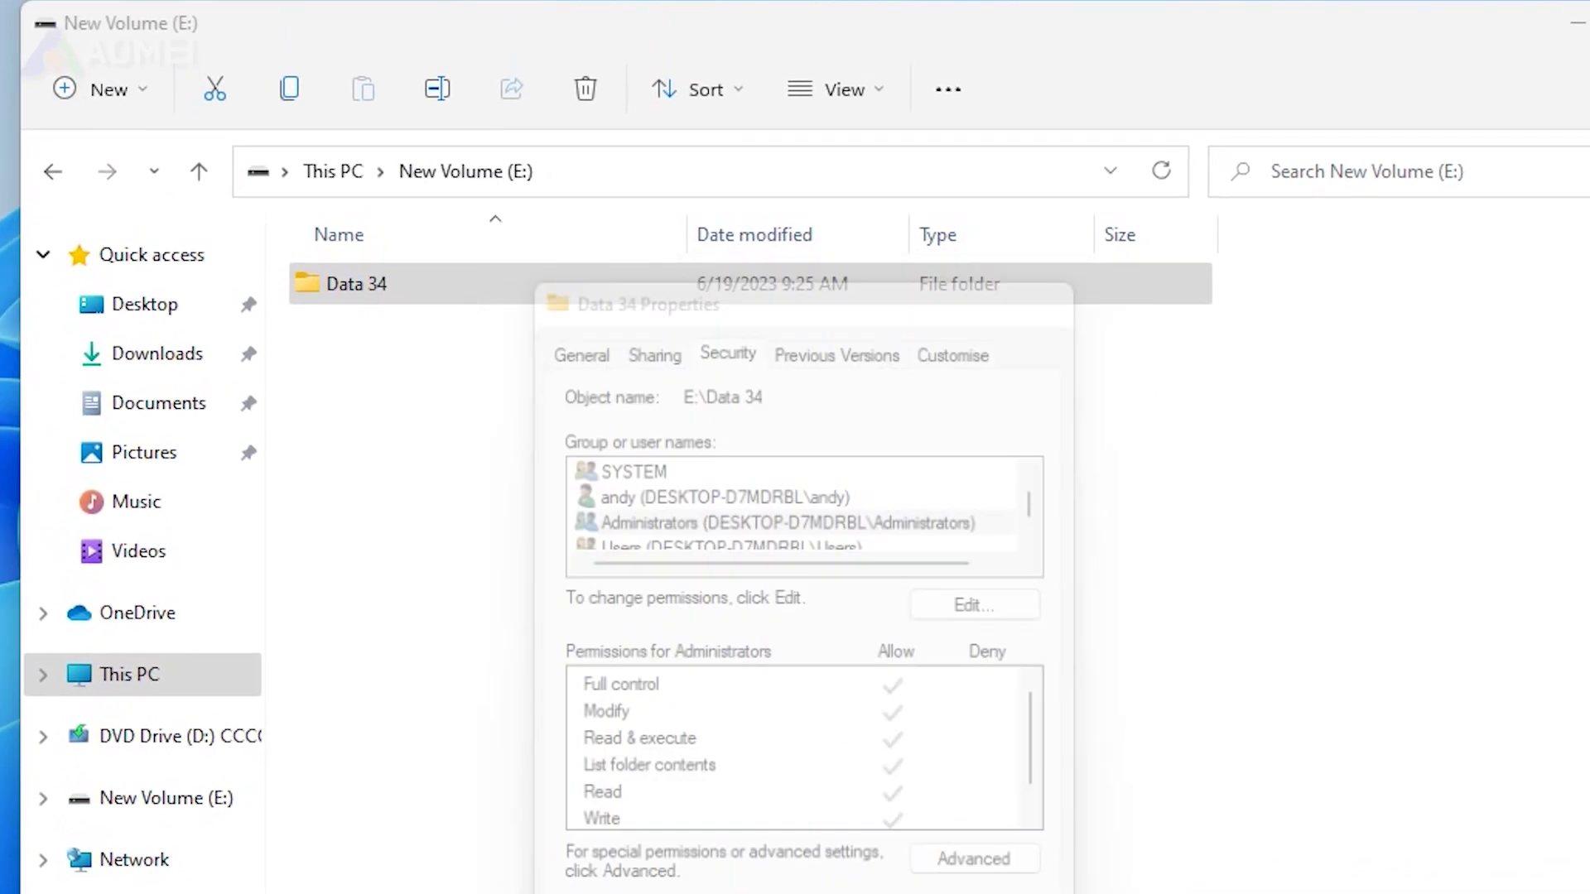
click(1060, 804)
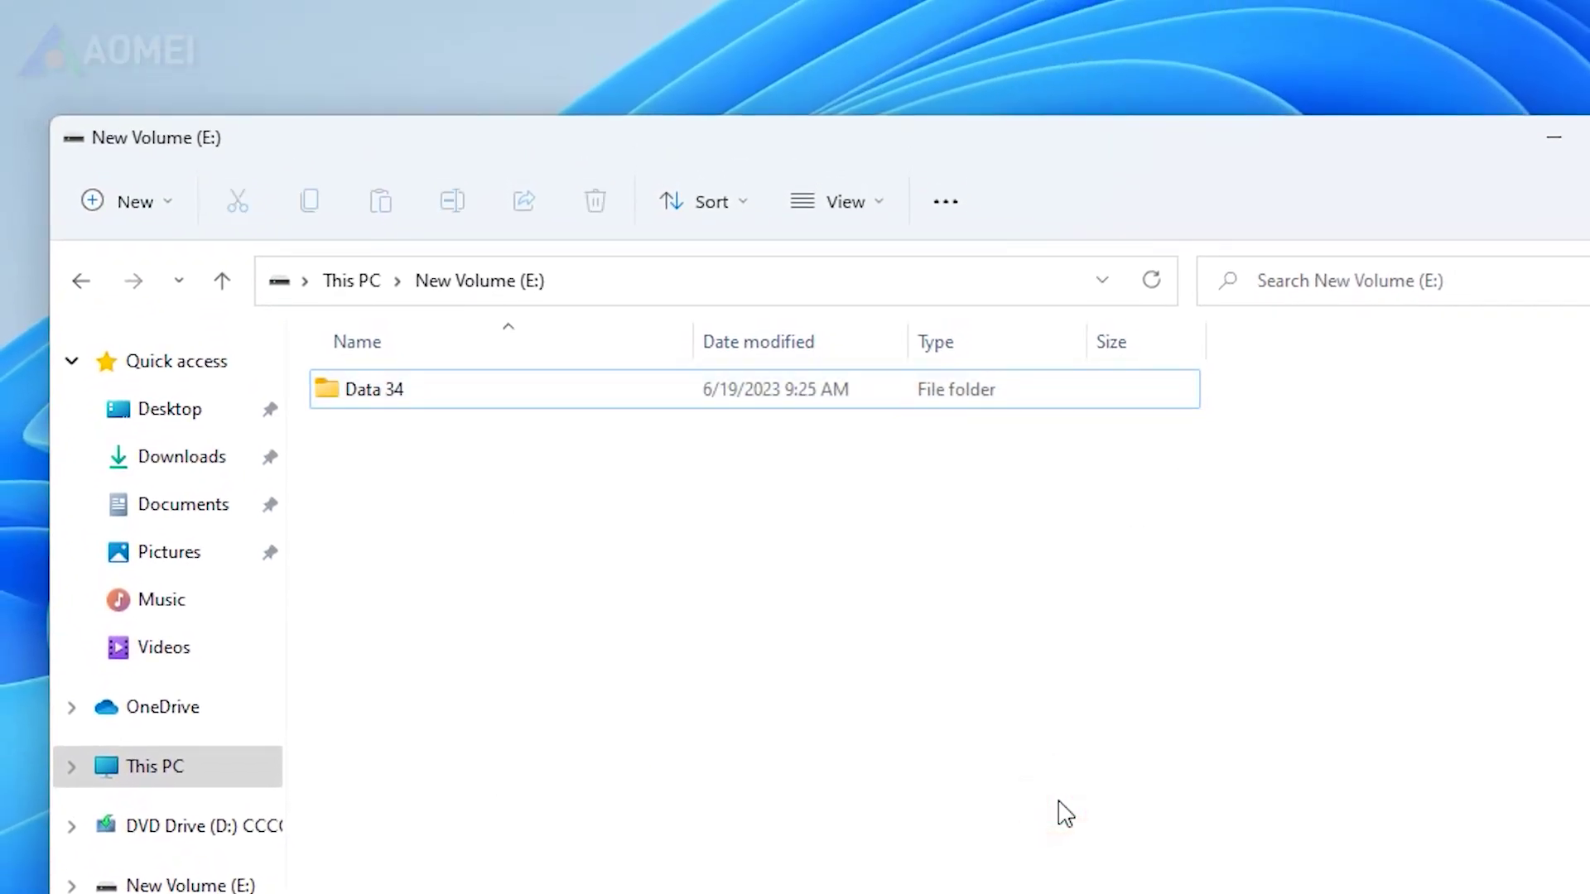
Open Data 34 and highlight the Trojan-Qt5-Windows.1.1.6 location text E:\Backup\Tools
double_click(696, 390)
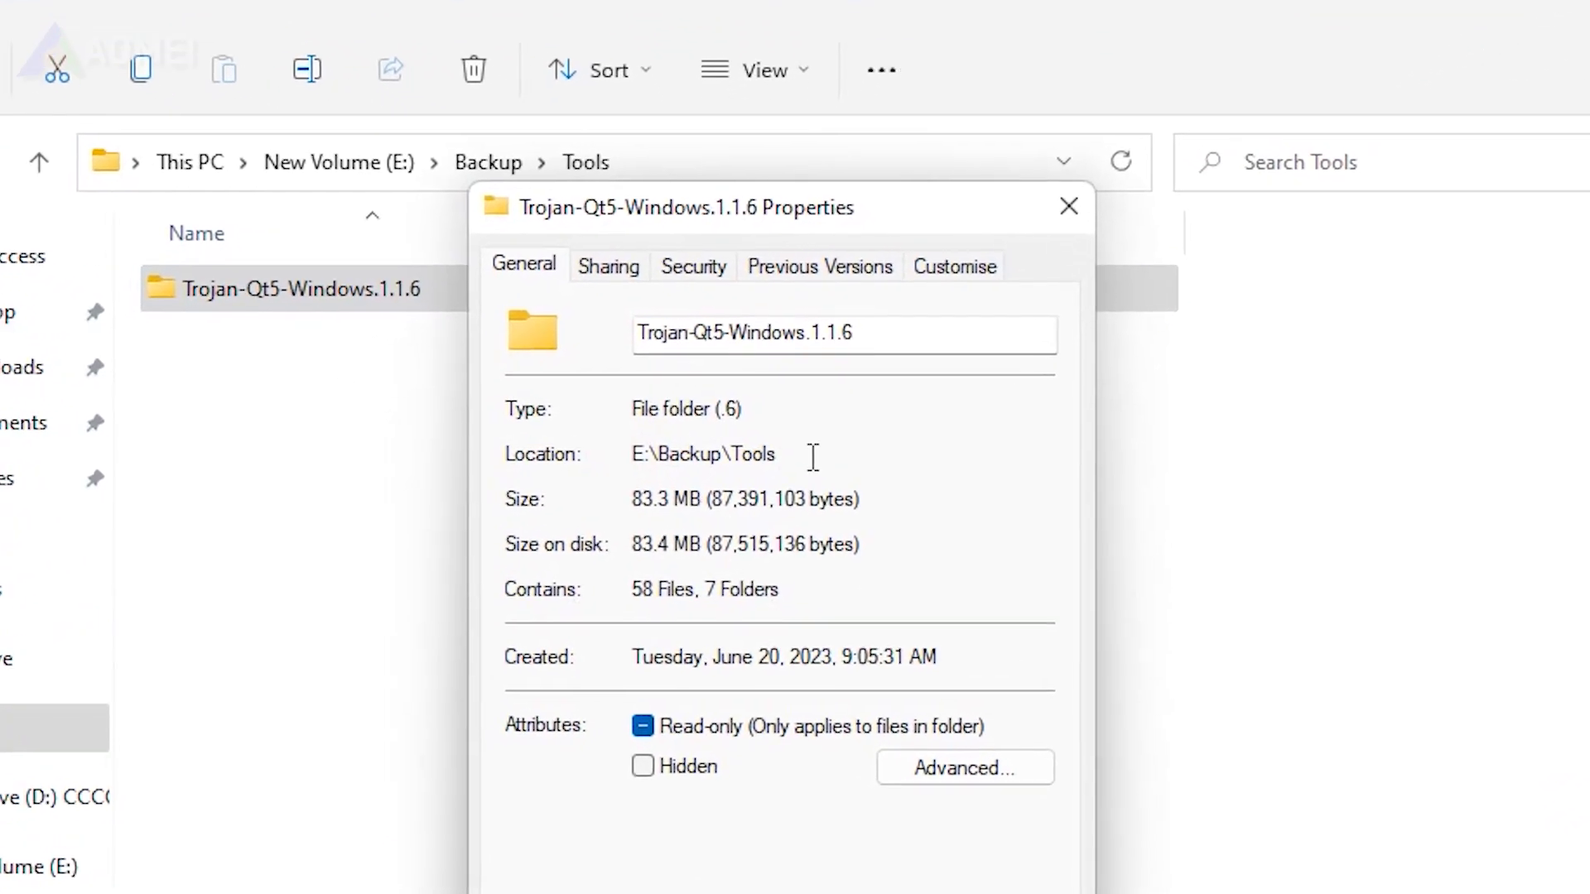
drag(779, 455, 597, 455)
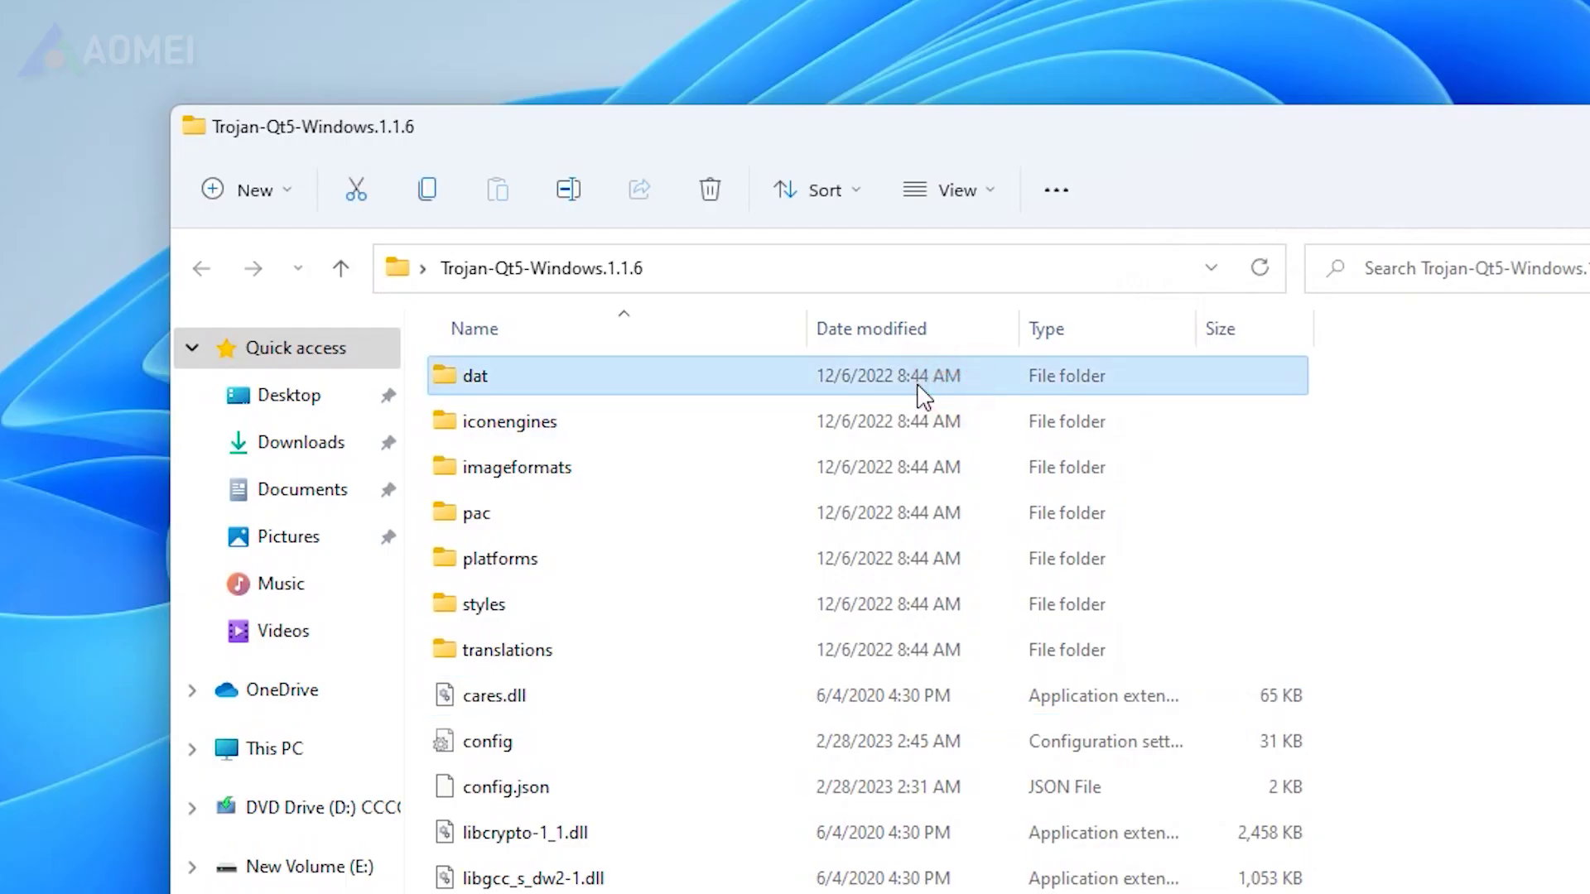
scroll(919, 388, down, 1)
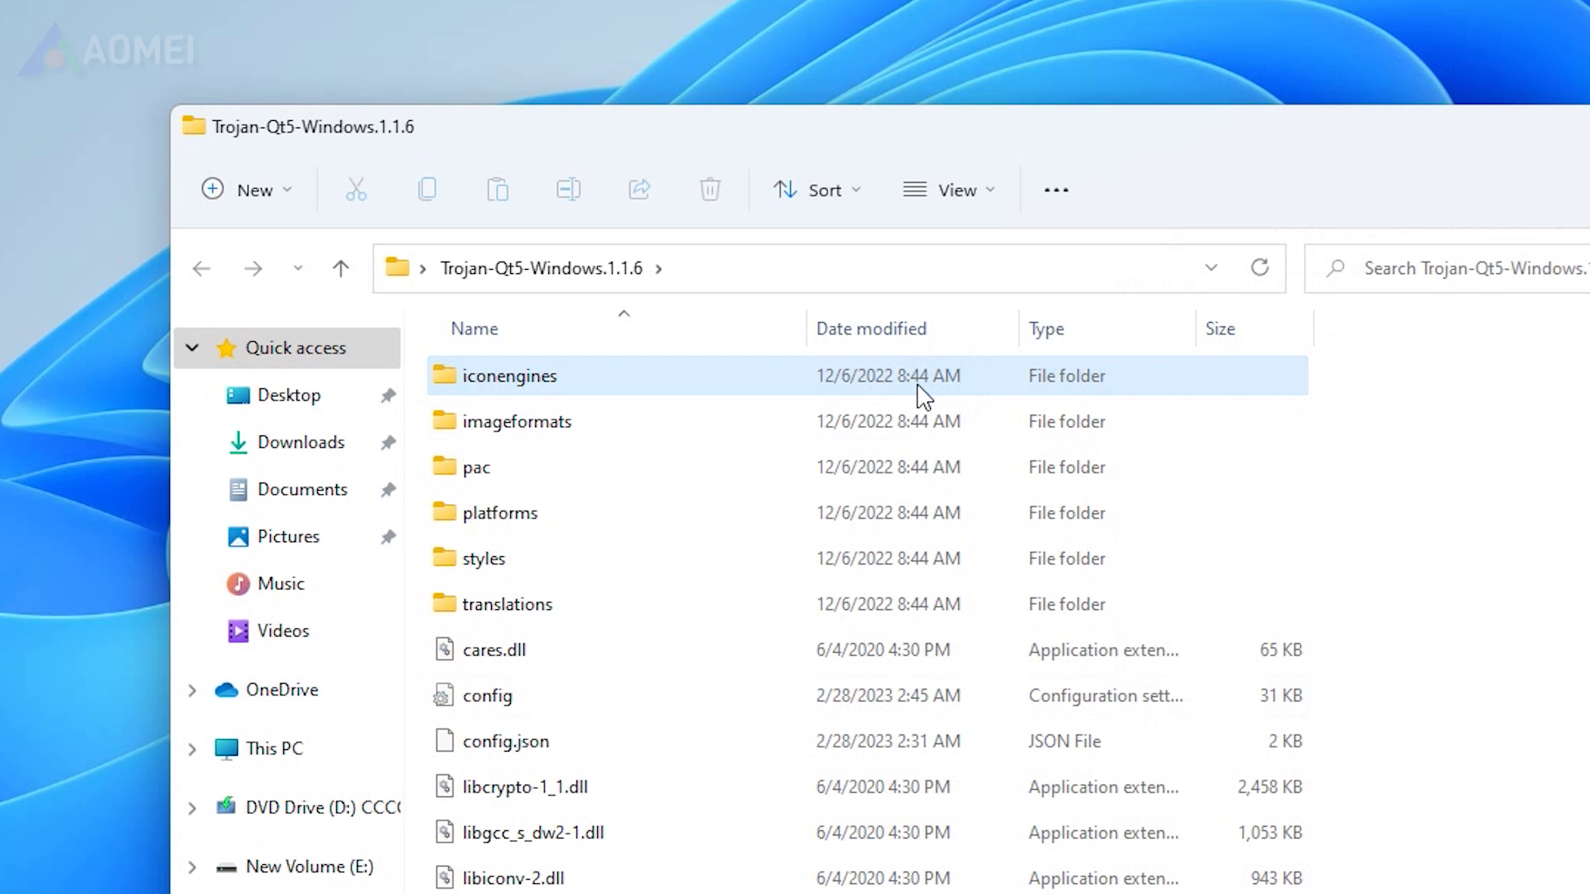
Delete the pac subfolder from Trojan-Qt5-Windows.1.1.6
click(584, 472)
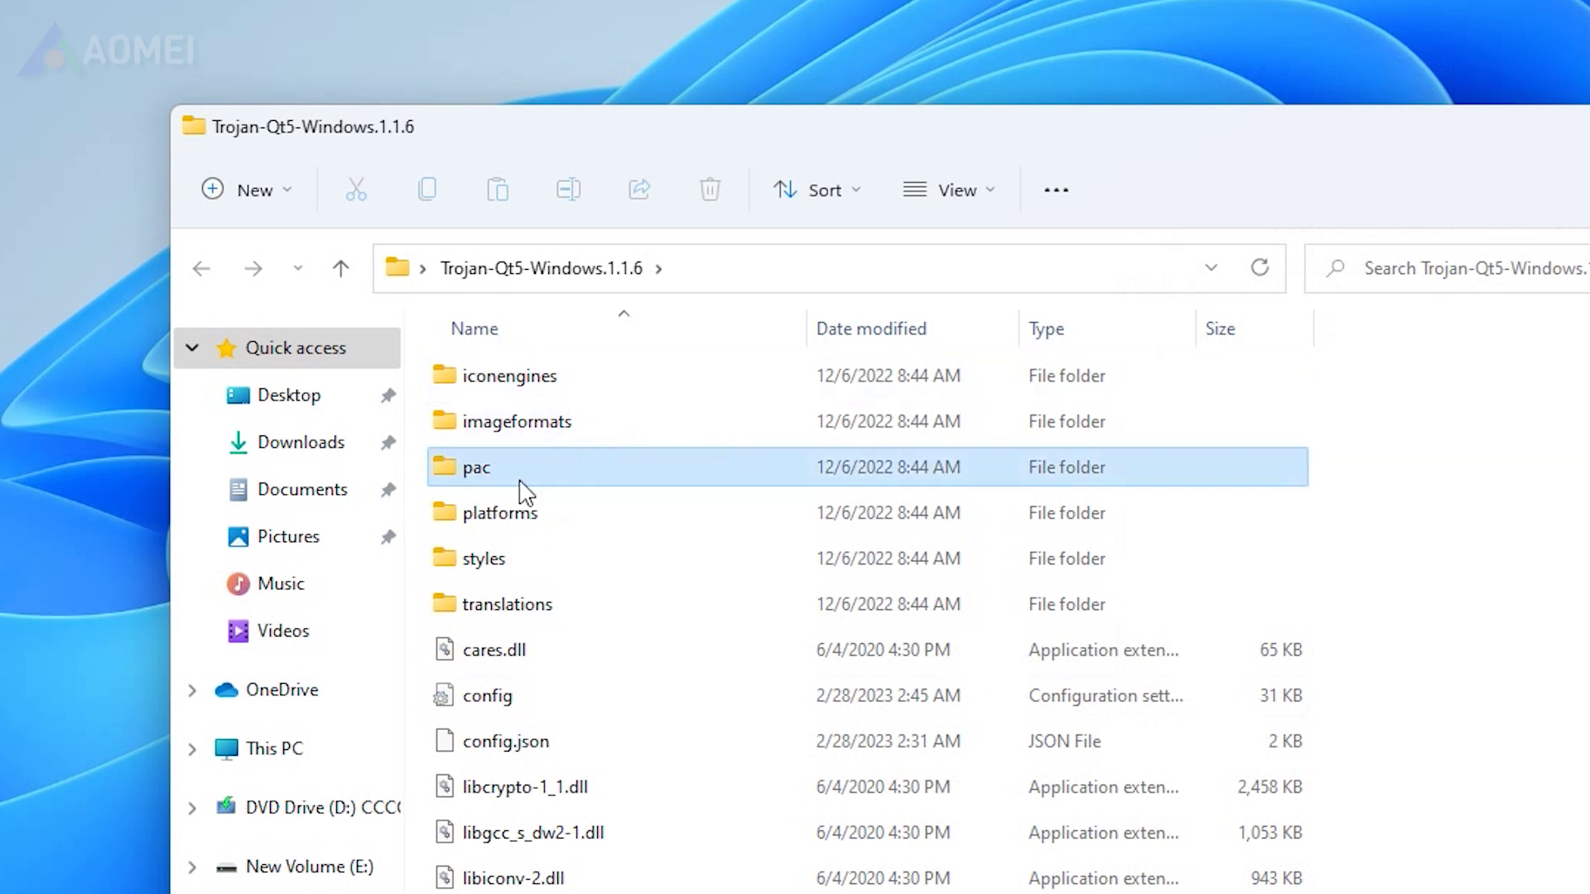
key(Delete)
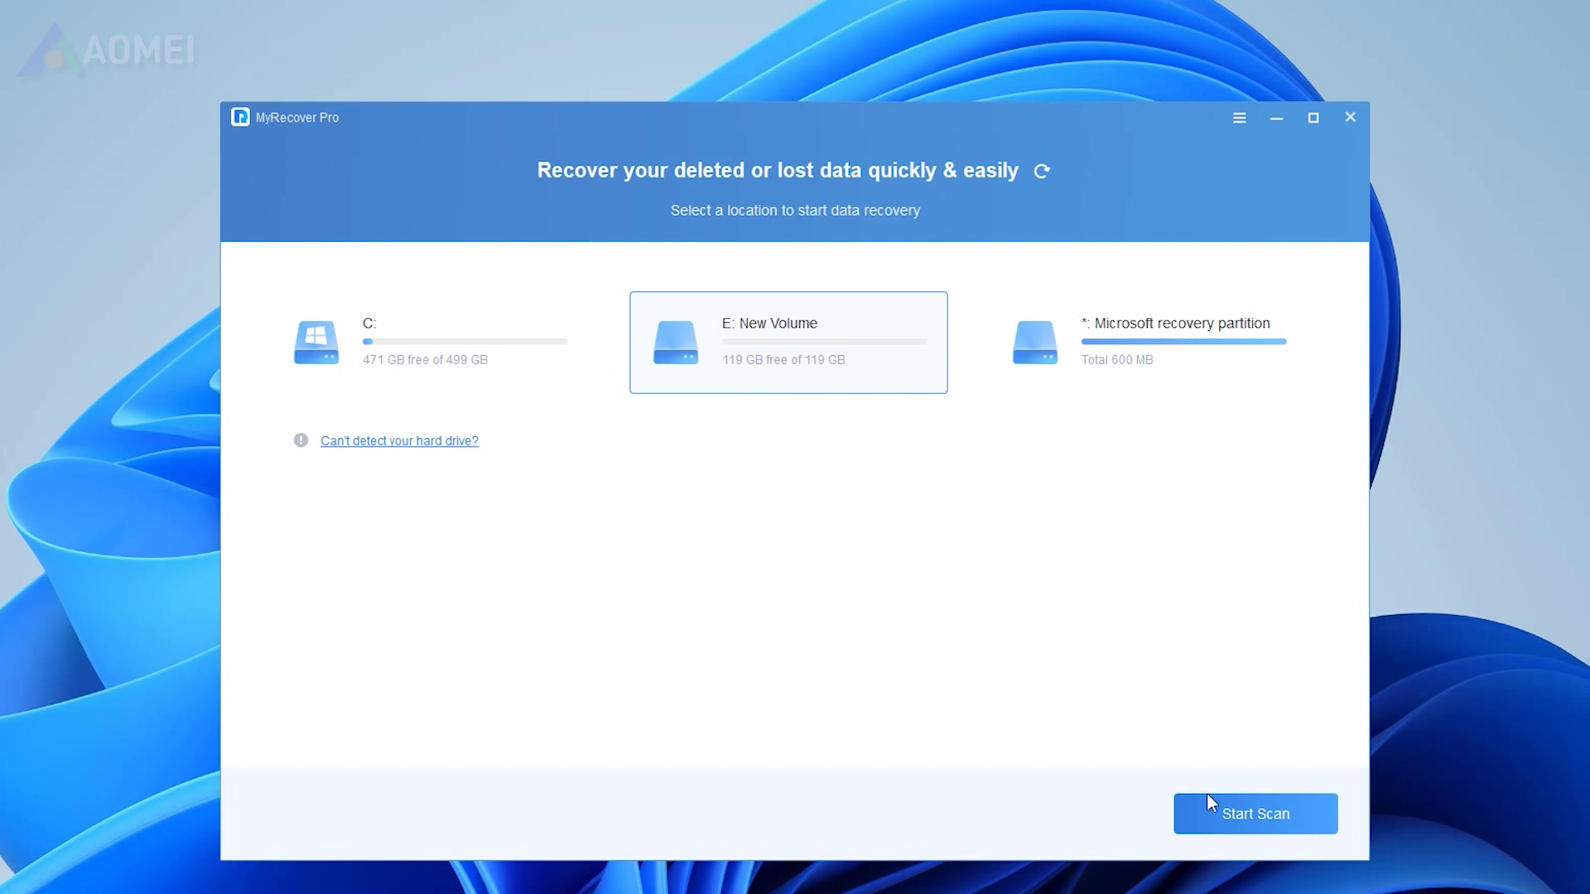
Start scanning E: New Volume for lost files
click(1242, 823)
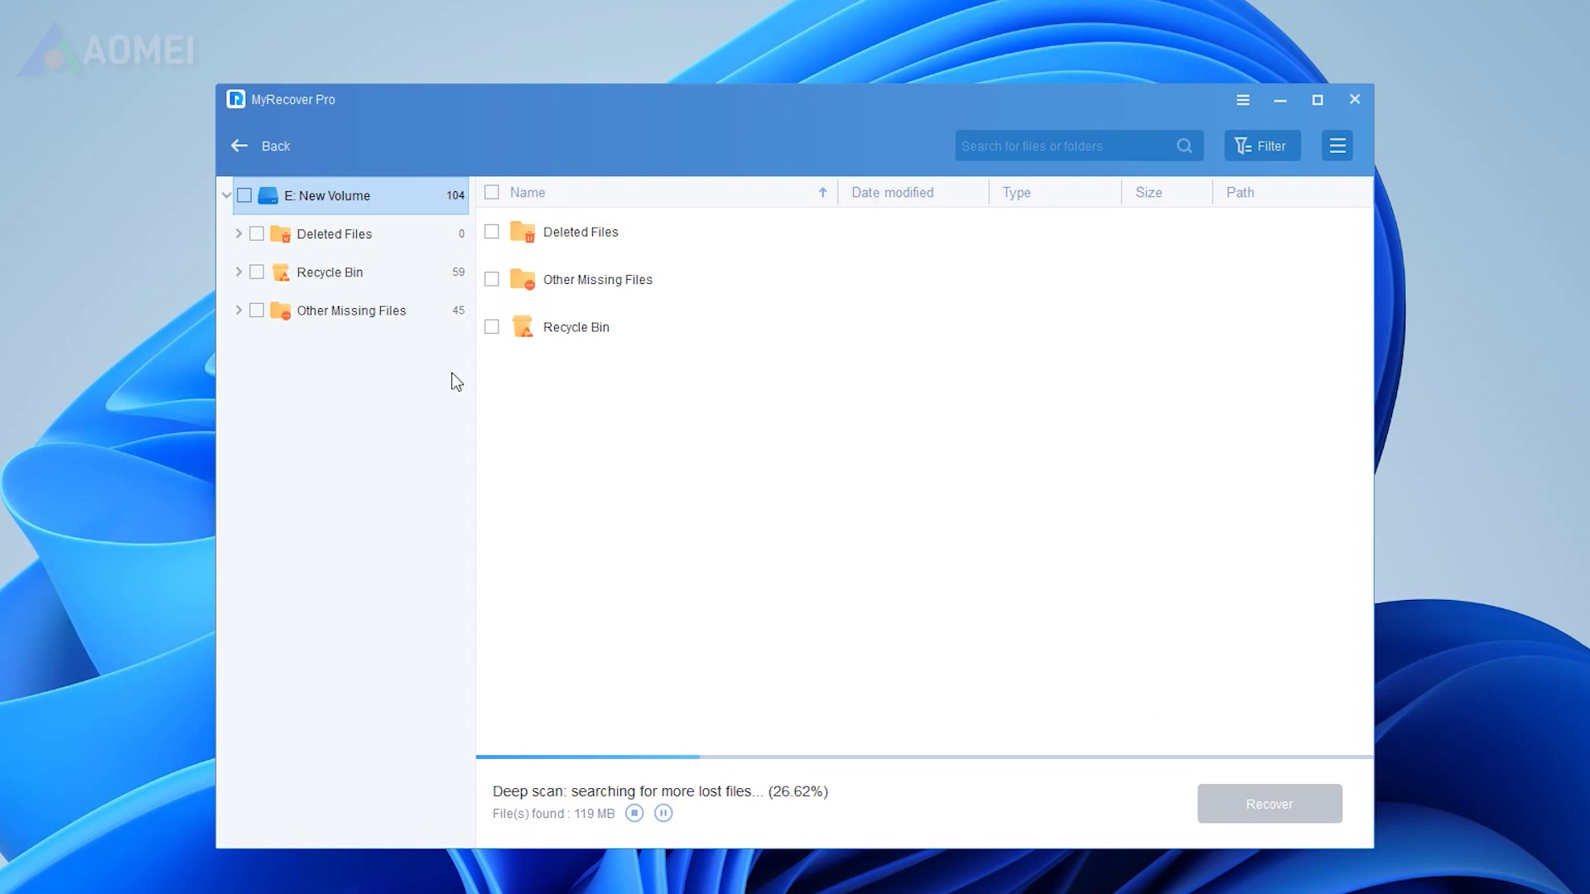
Expand Recycle Bin and drill through Backup > Tools into the deleted Trojan-Qt5-Windows.1.1.6 folder
click(240, 275)
click(353, 275)
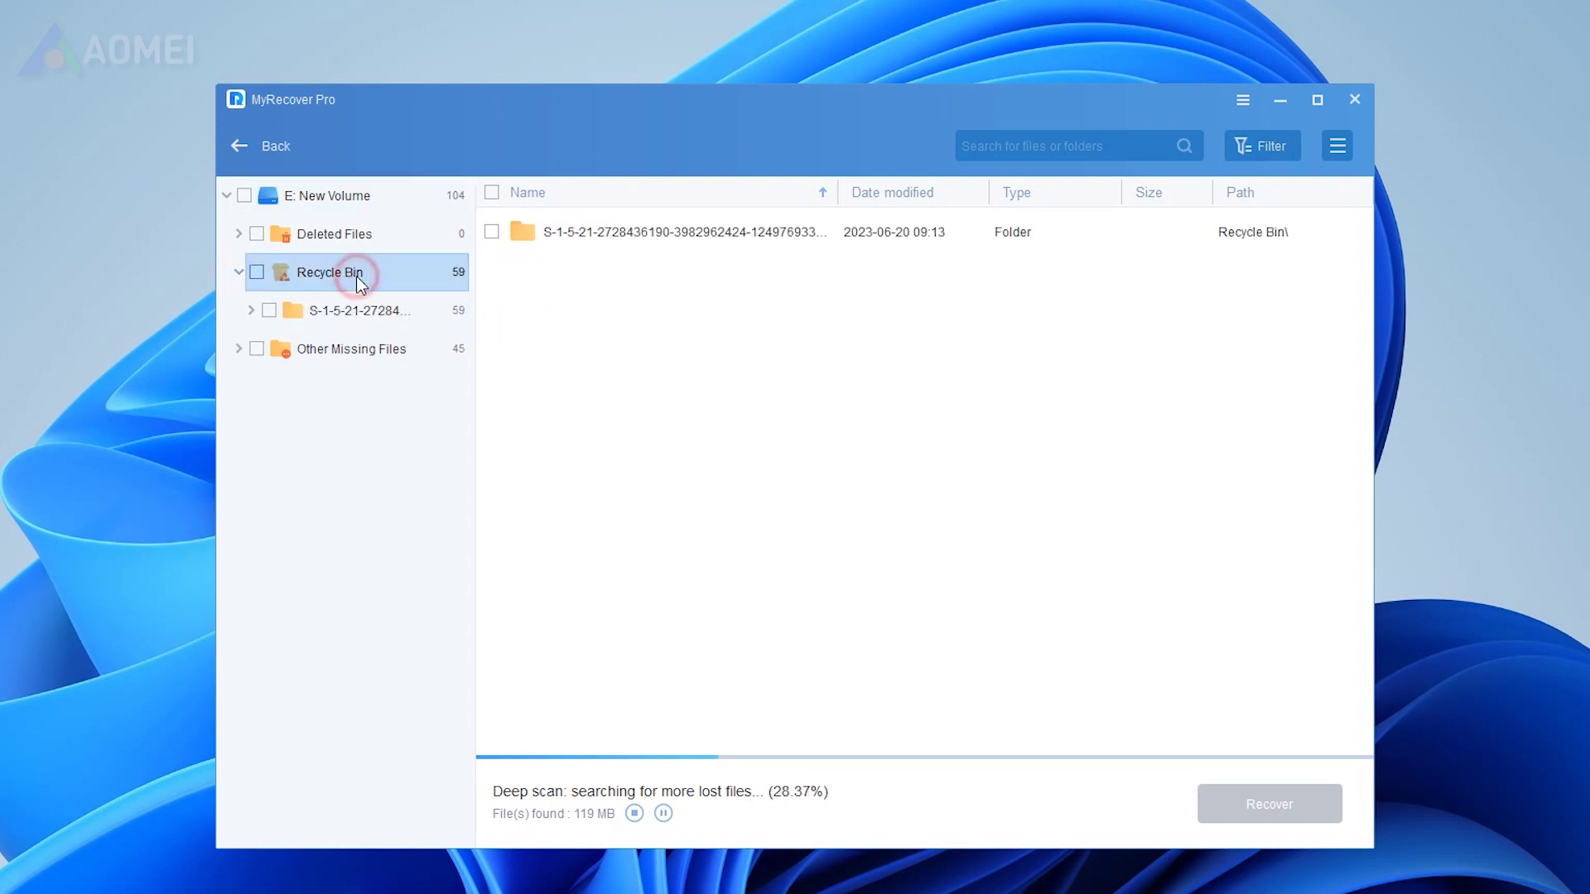
double_click(825, 236)
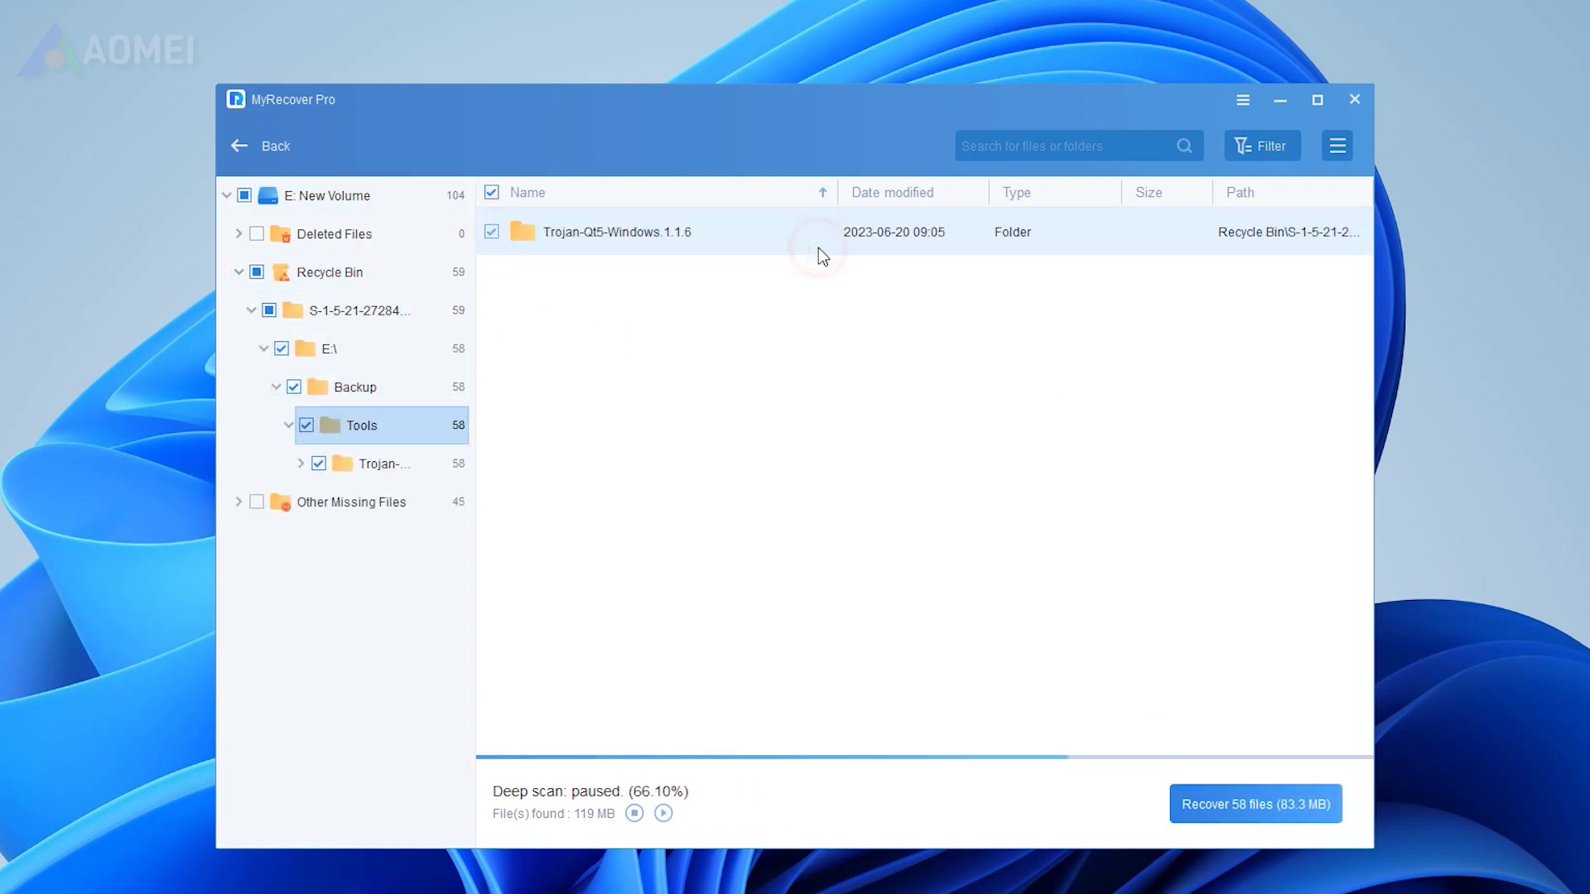
double_click(819, 249)
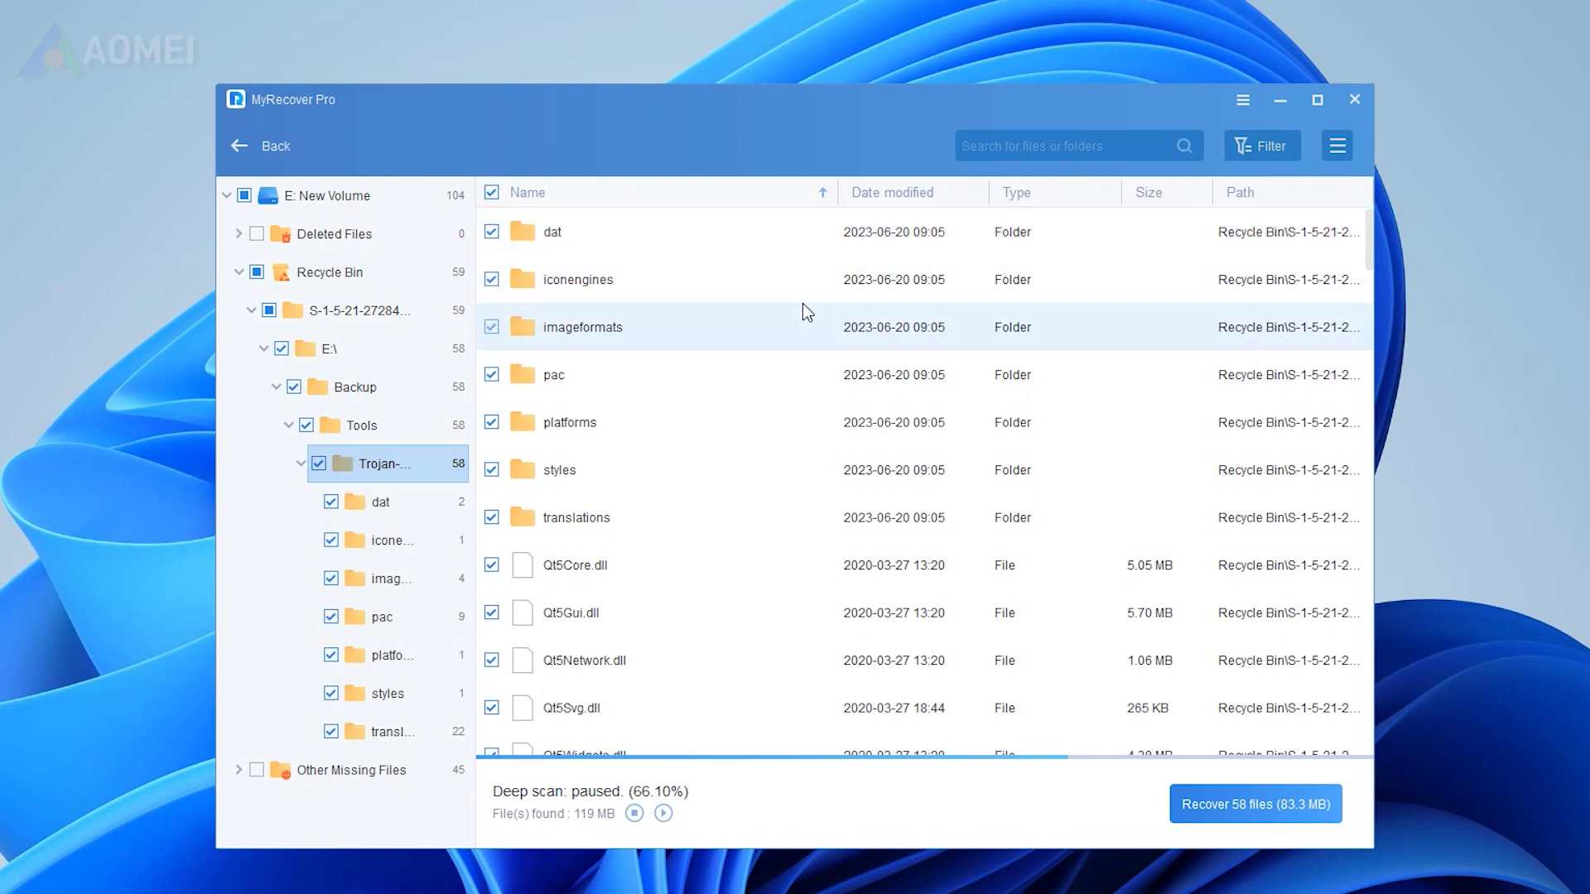
Show the Filter panel and preview the Type, Date modified and Size dropdowns in turn
click(1282, 150)
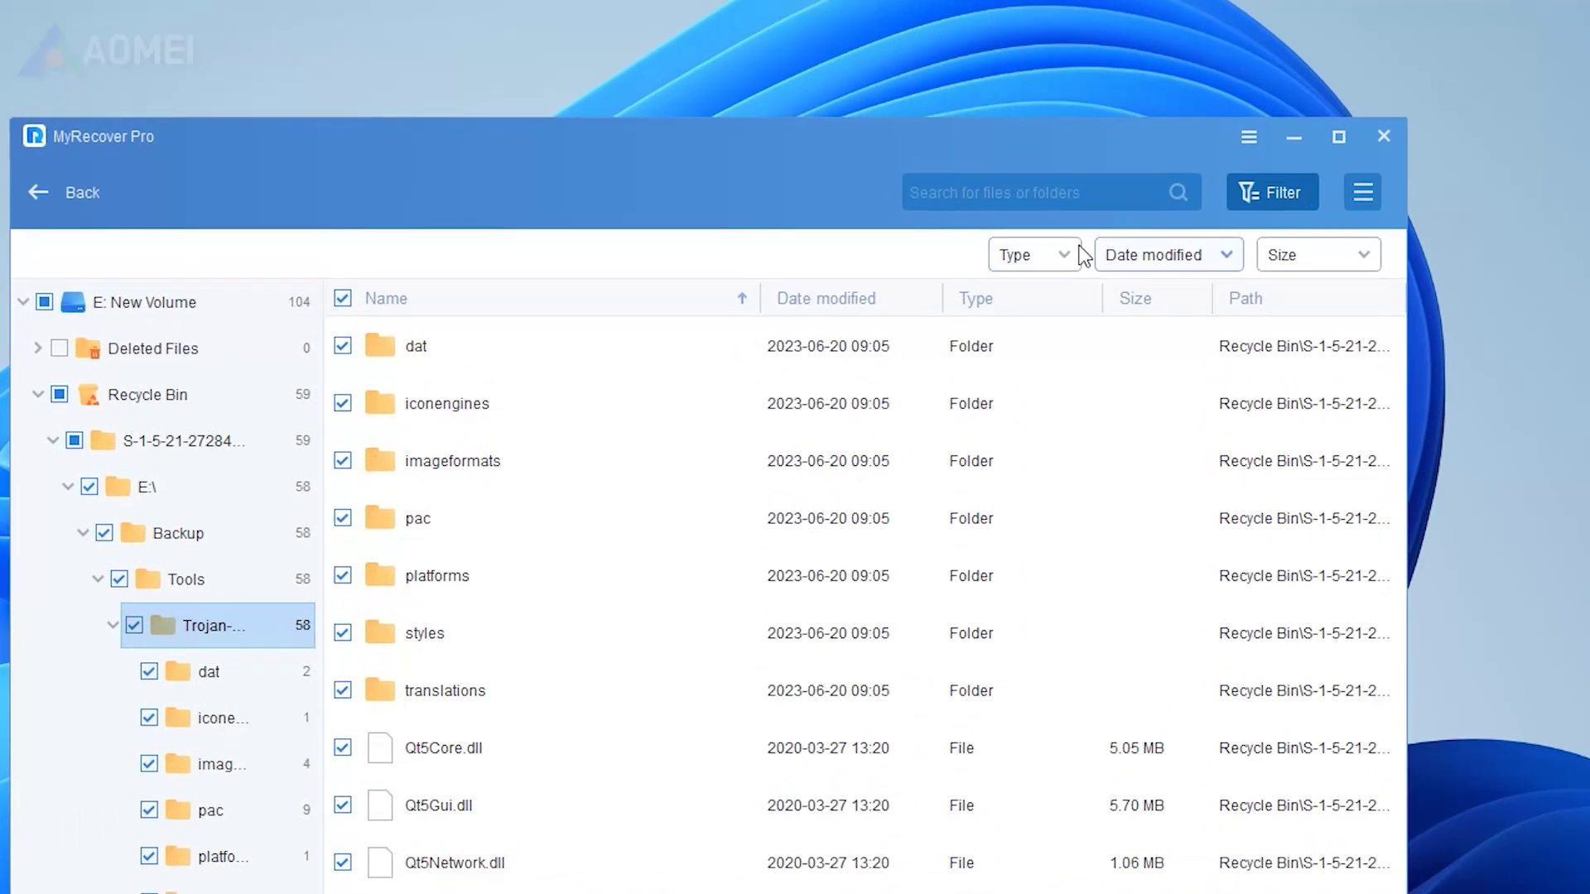
click(1080, 199)
click(1047, 281)
click(1224, 280)
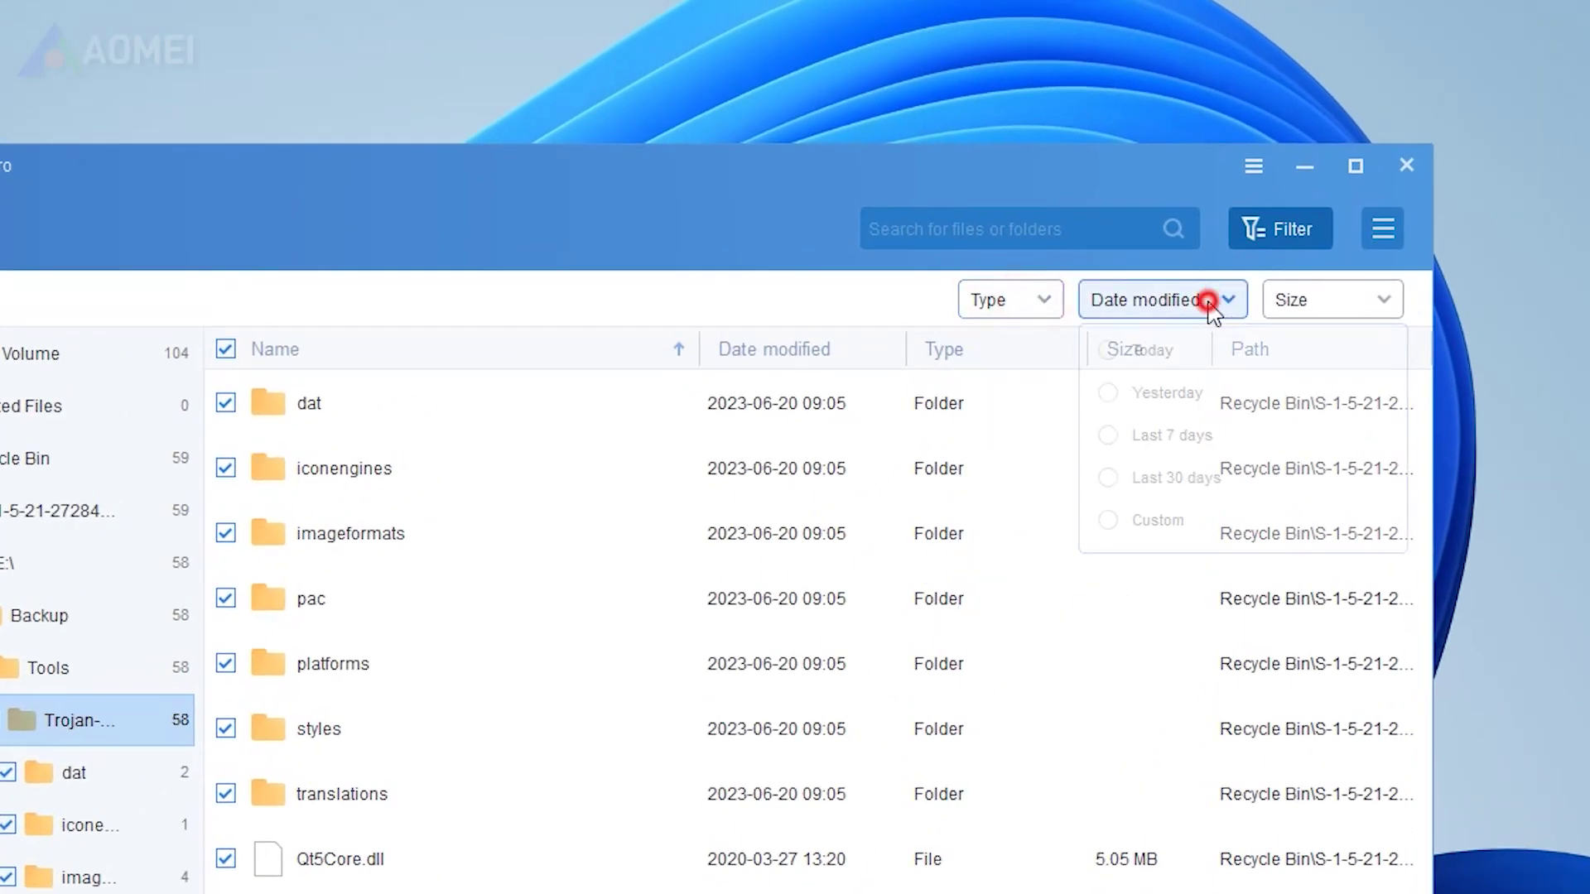
click(1226, 302)
click(1383, 302)
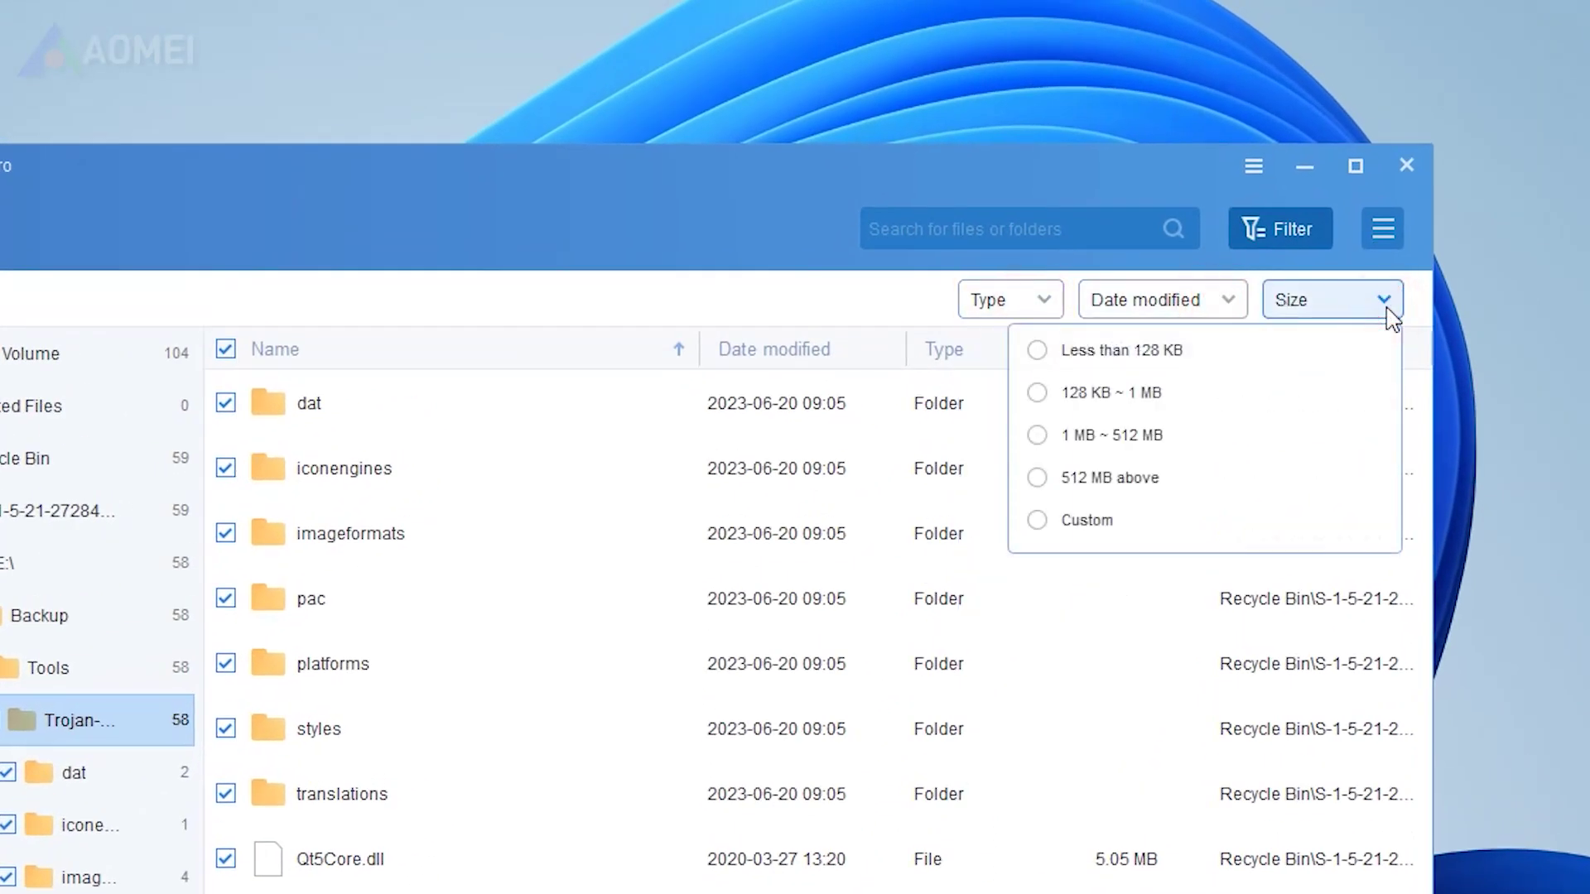
click(1384, 308)
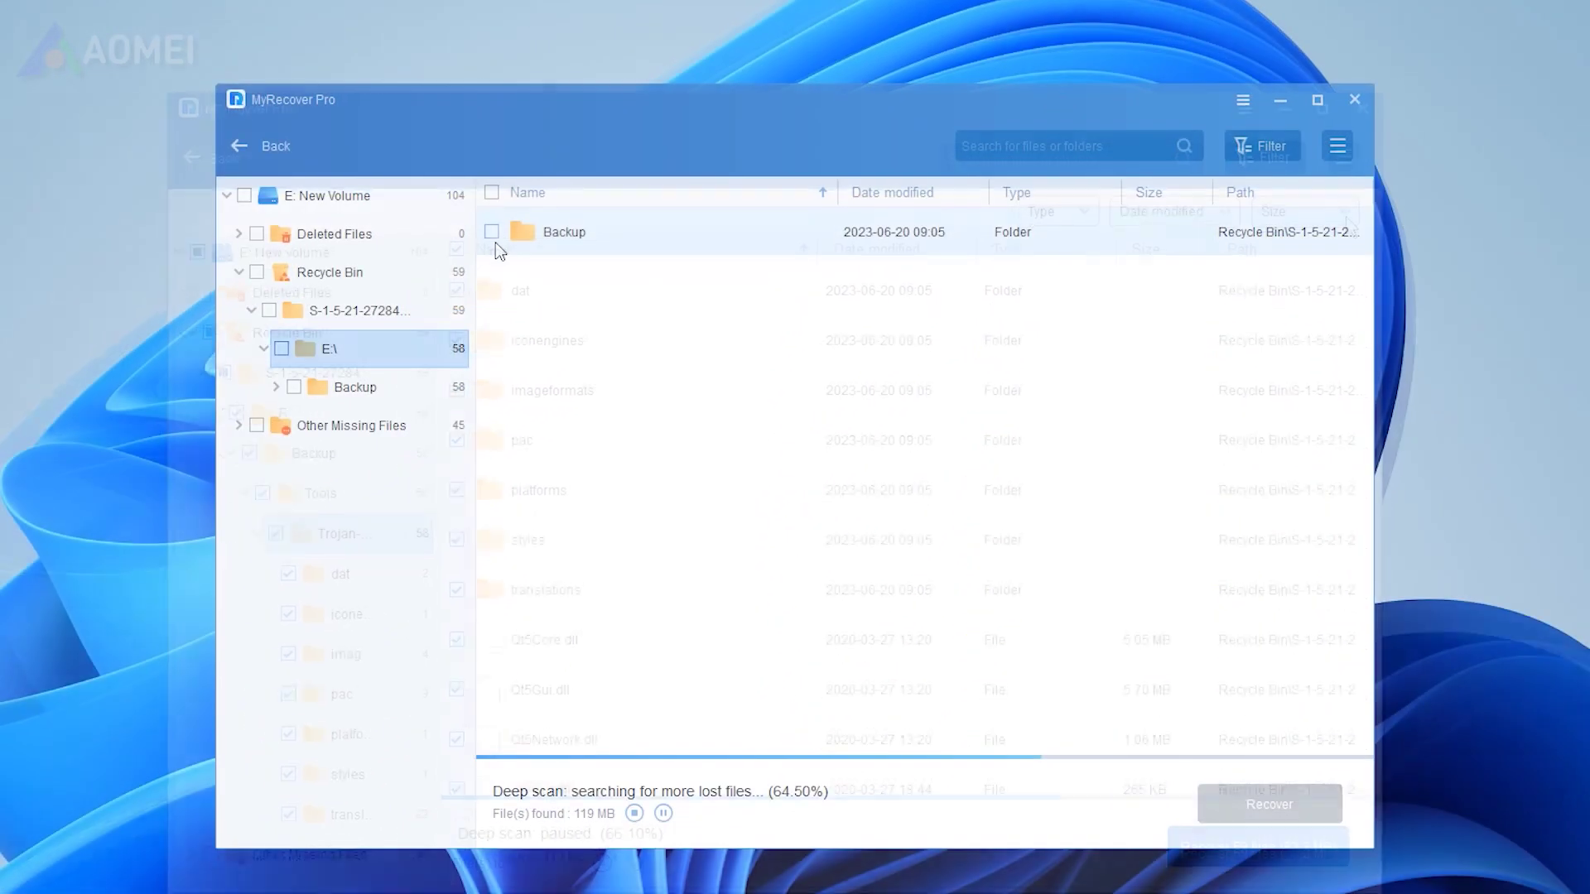
Recover the 58 checked files into the current MyRecover folder and dismiss the success message
click(493, 231)
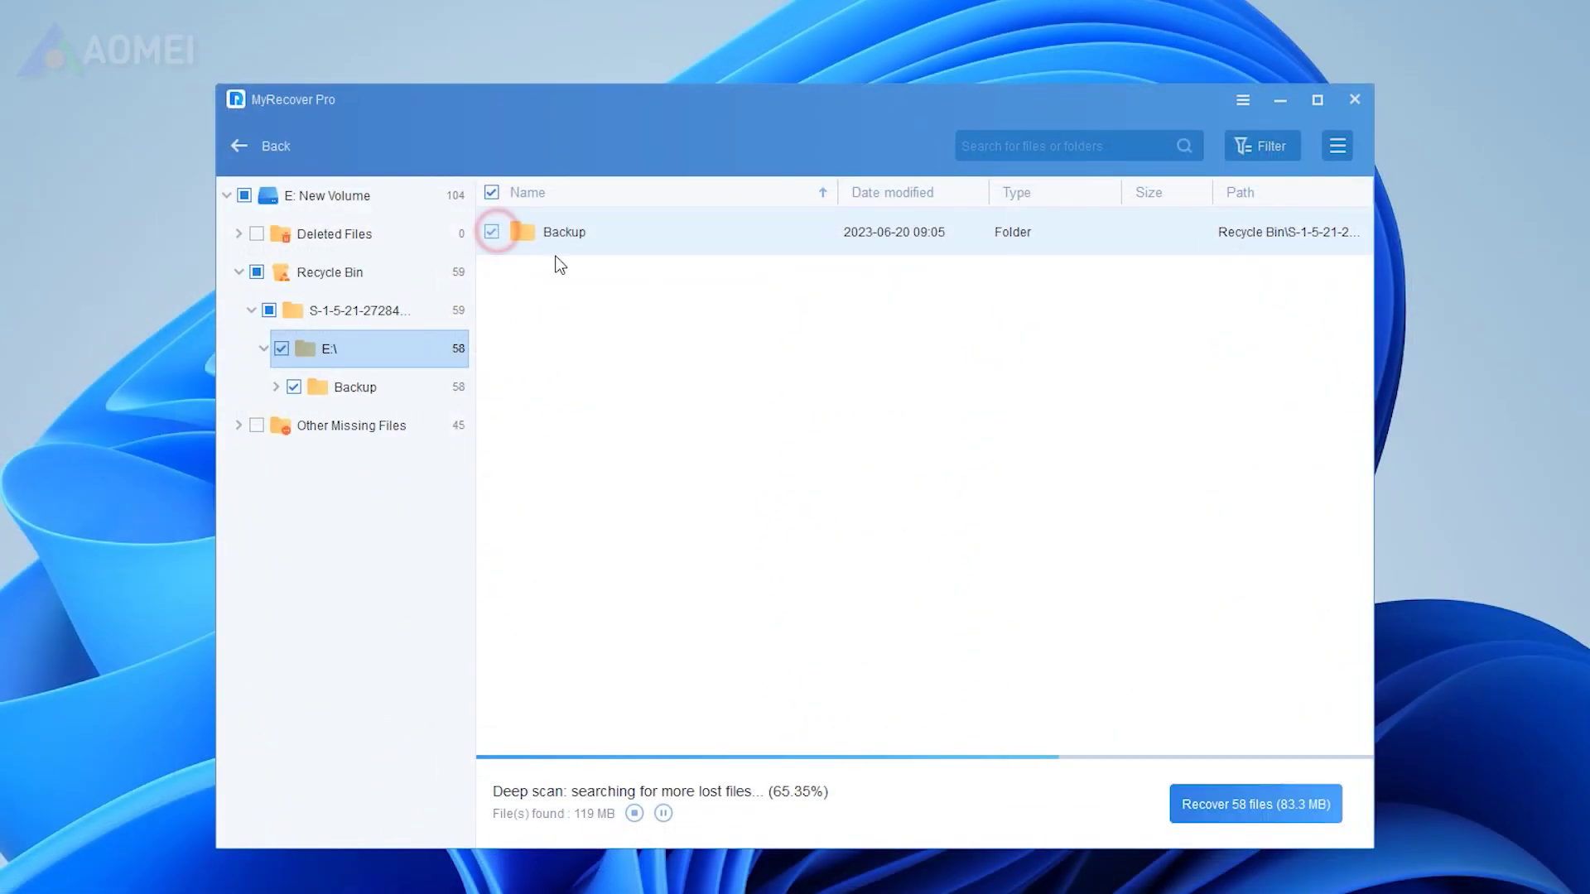
click(1276, 804)
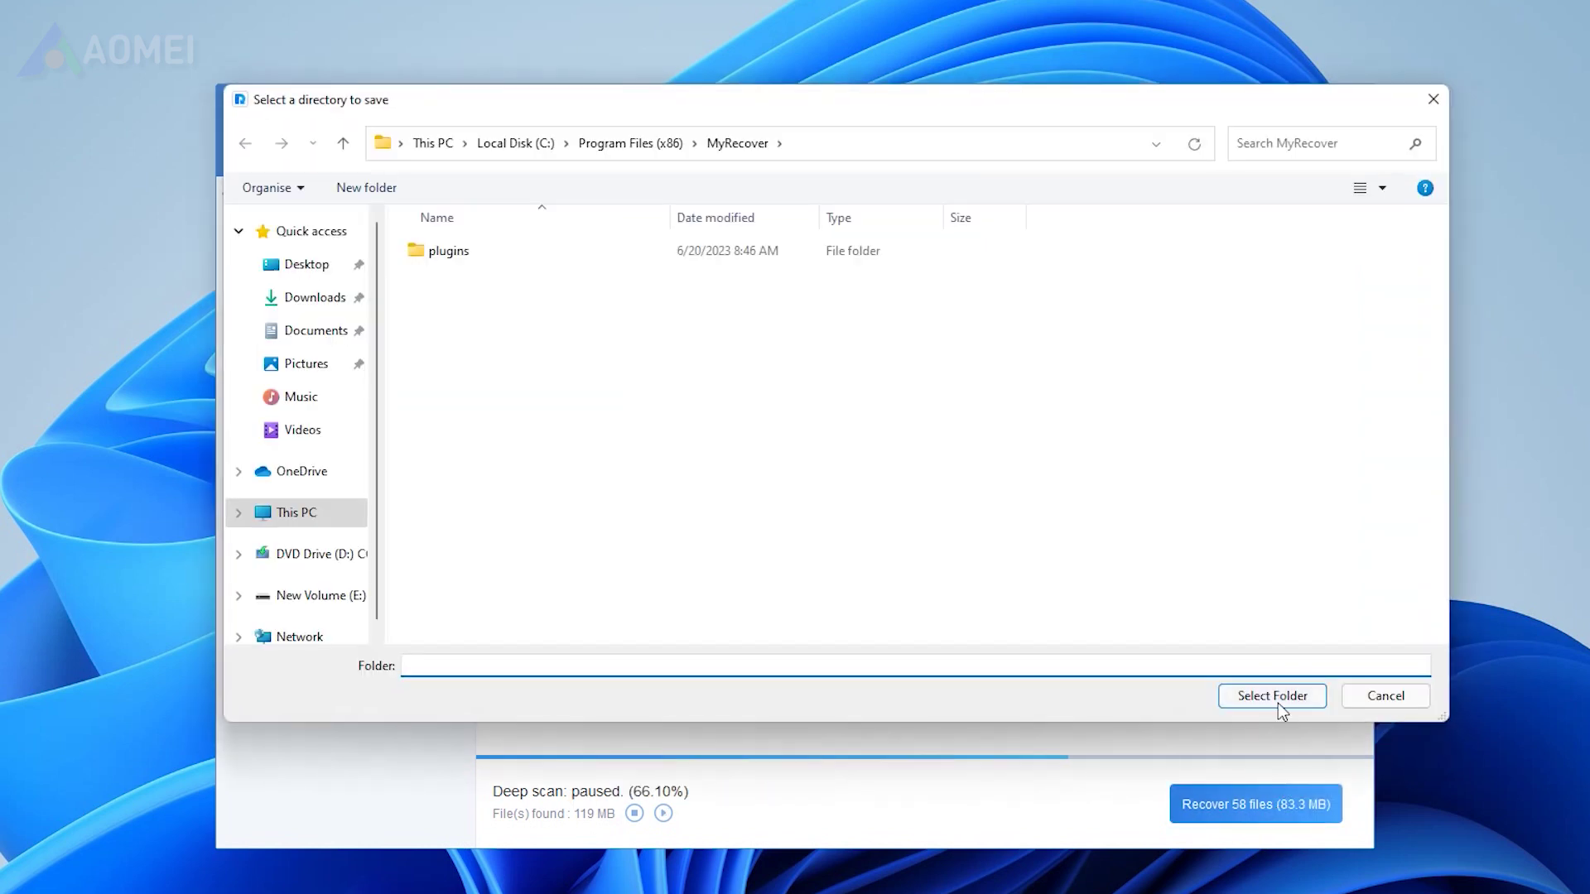
click(1279, 703)
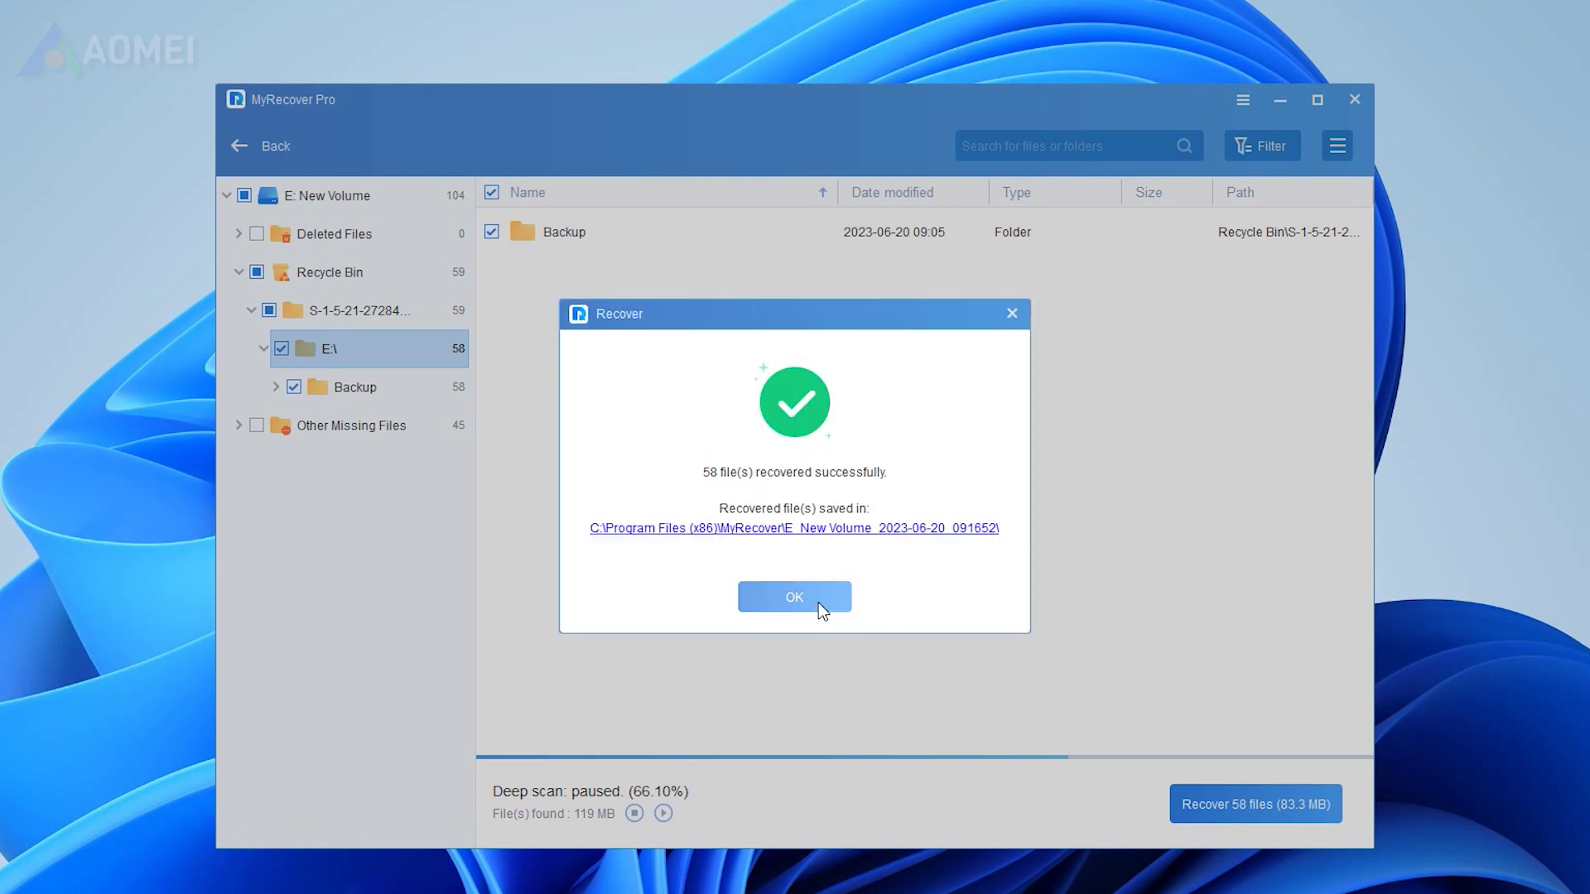
click(818, 602)
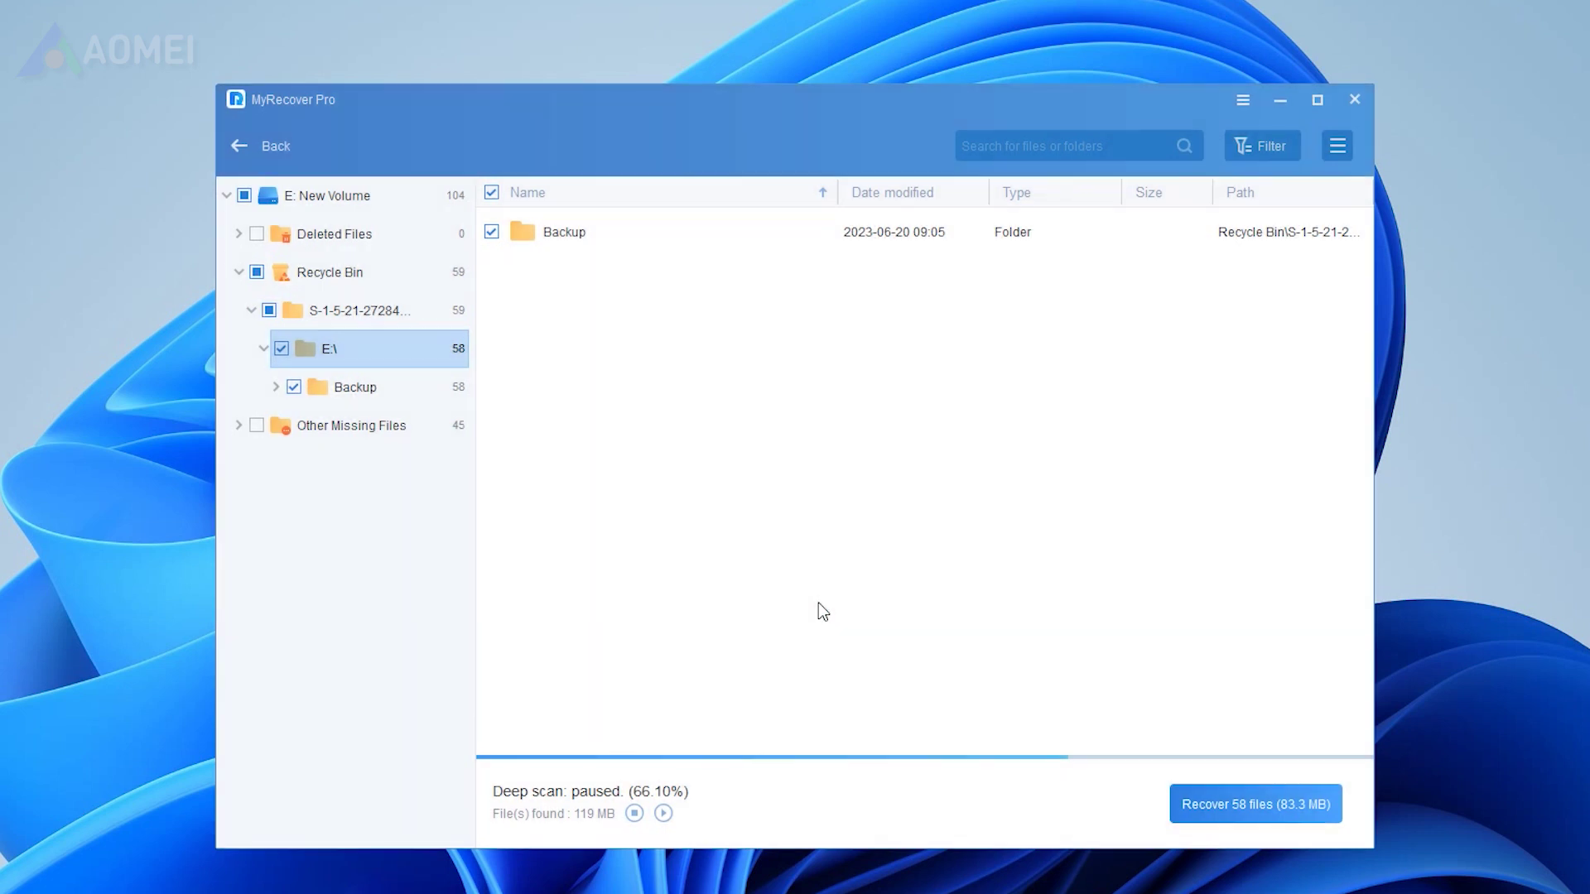